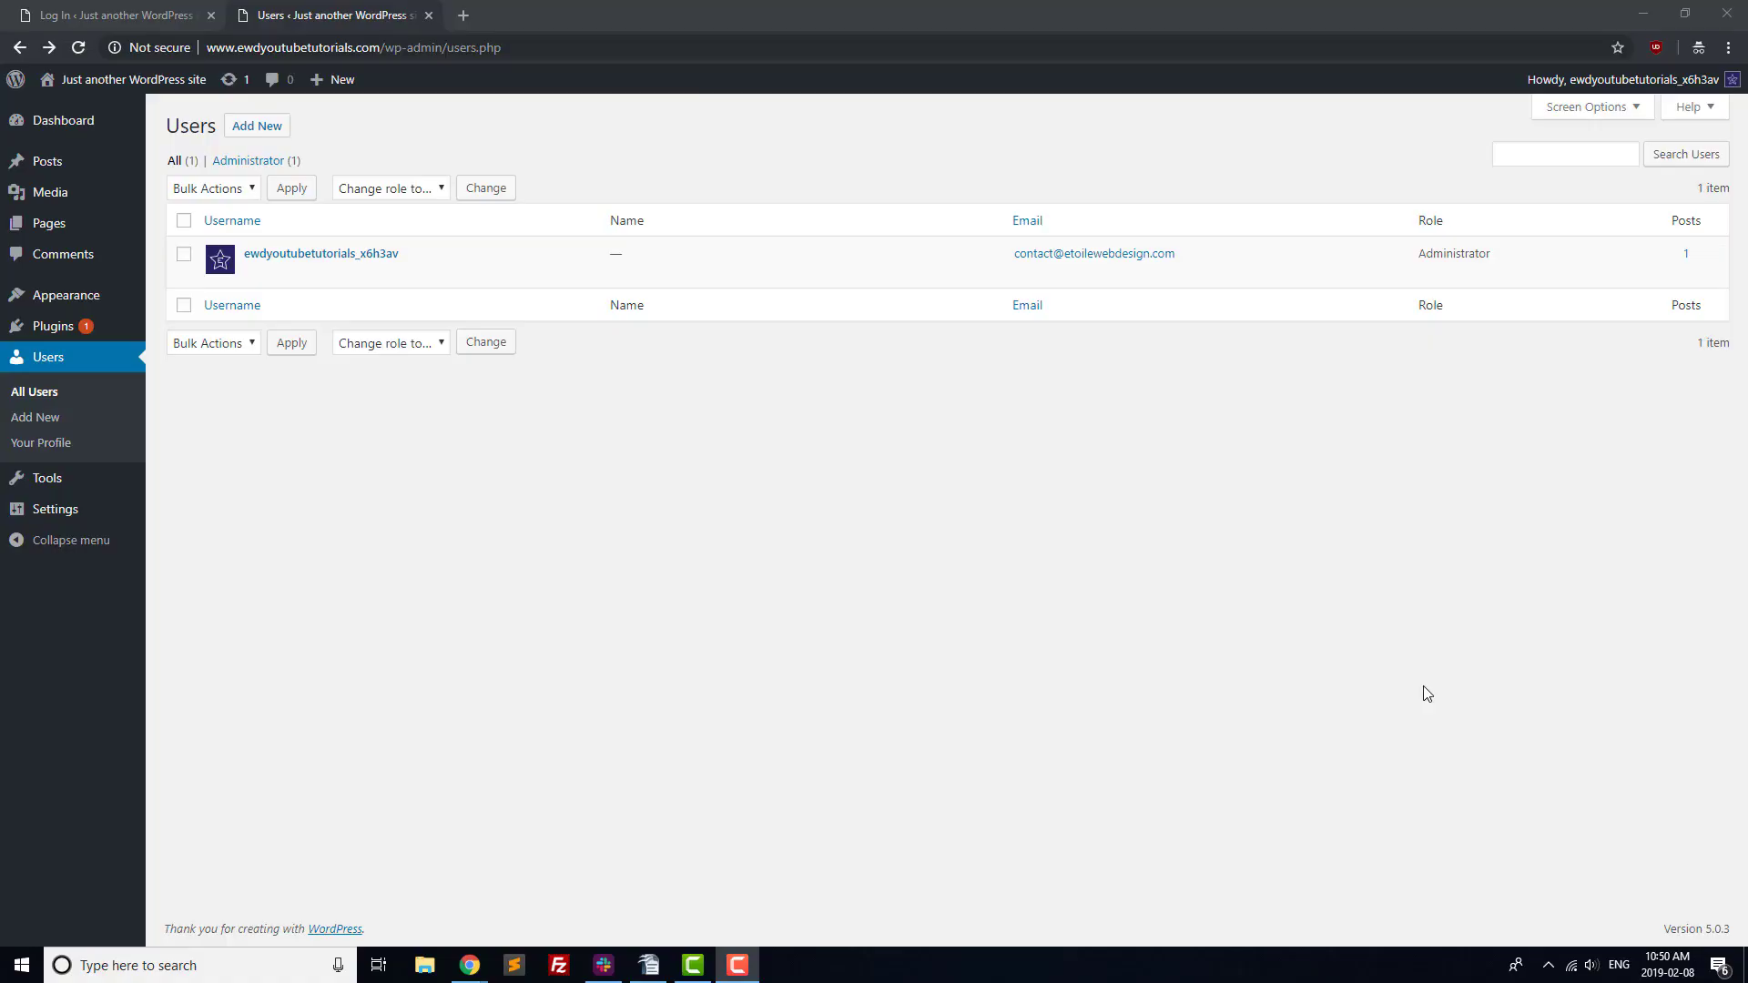
# Start a new user with username content_editor_name and an e-mail address.
pyautogui.click(272, 129)
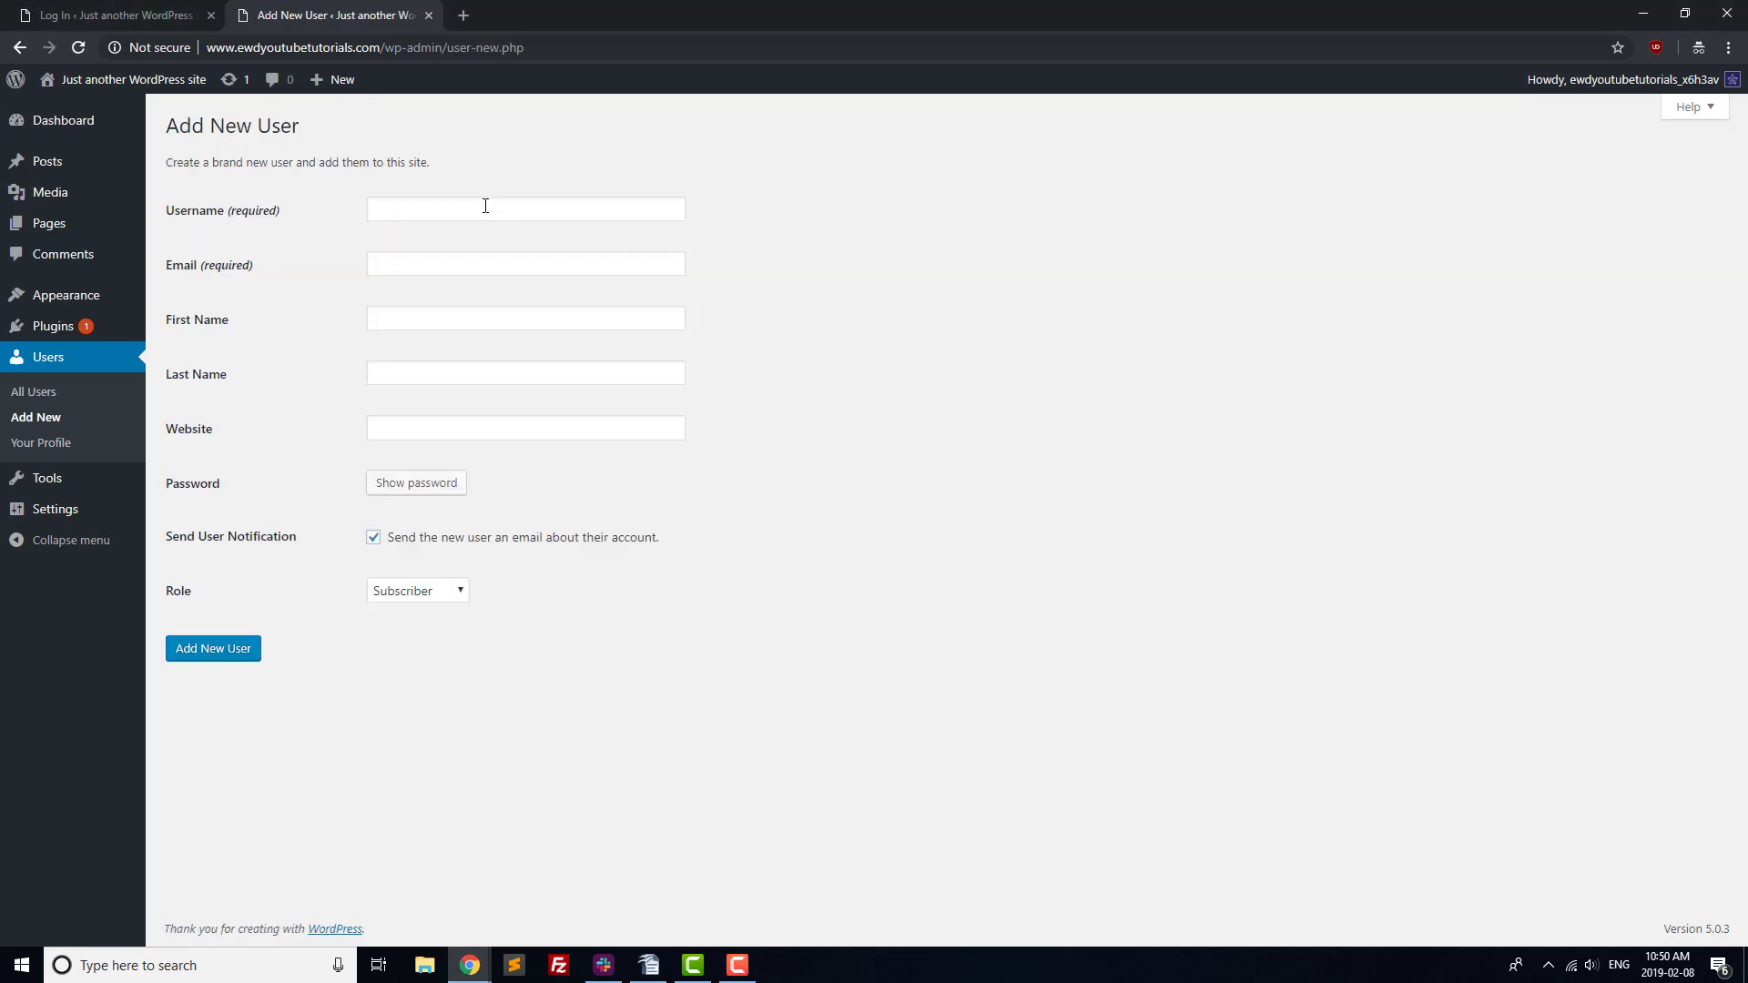
pyautogui.click(485, 207)
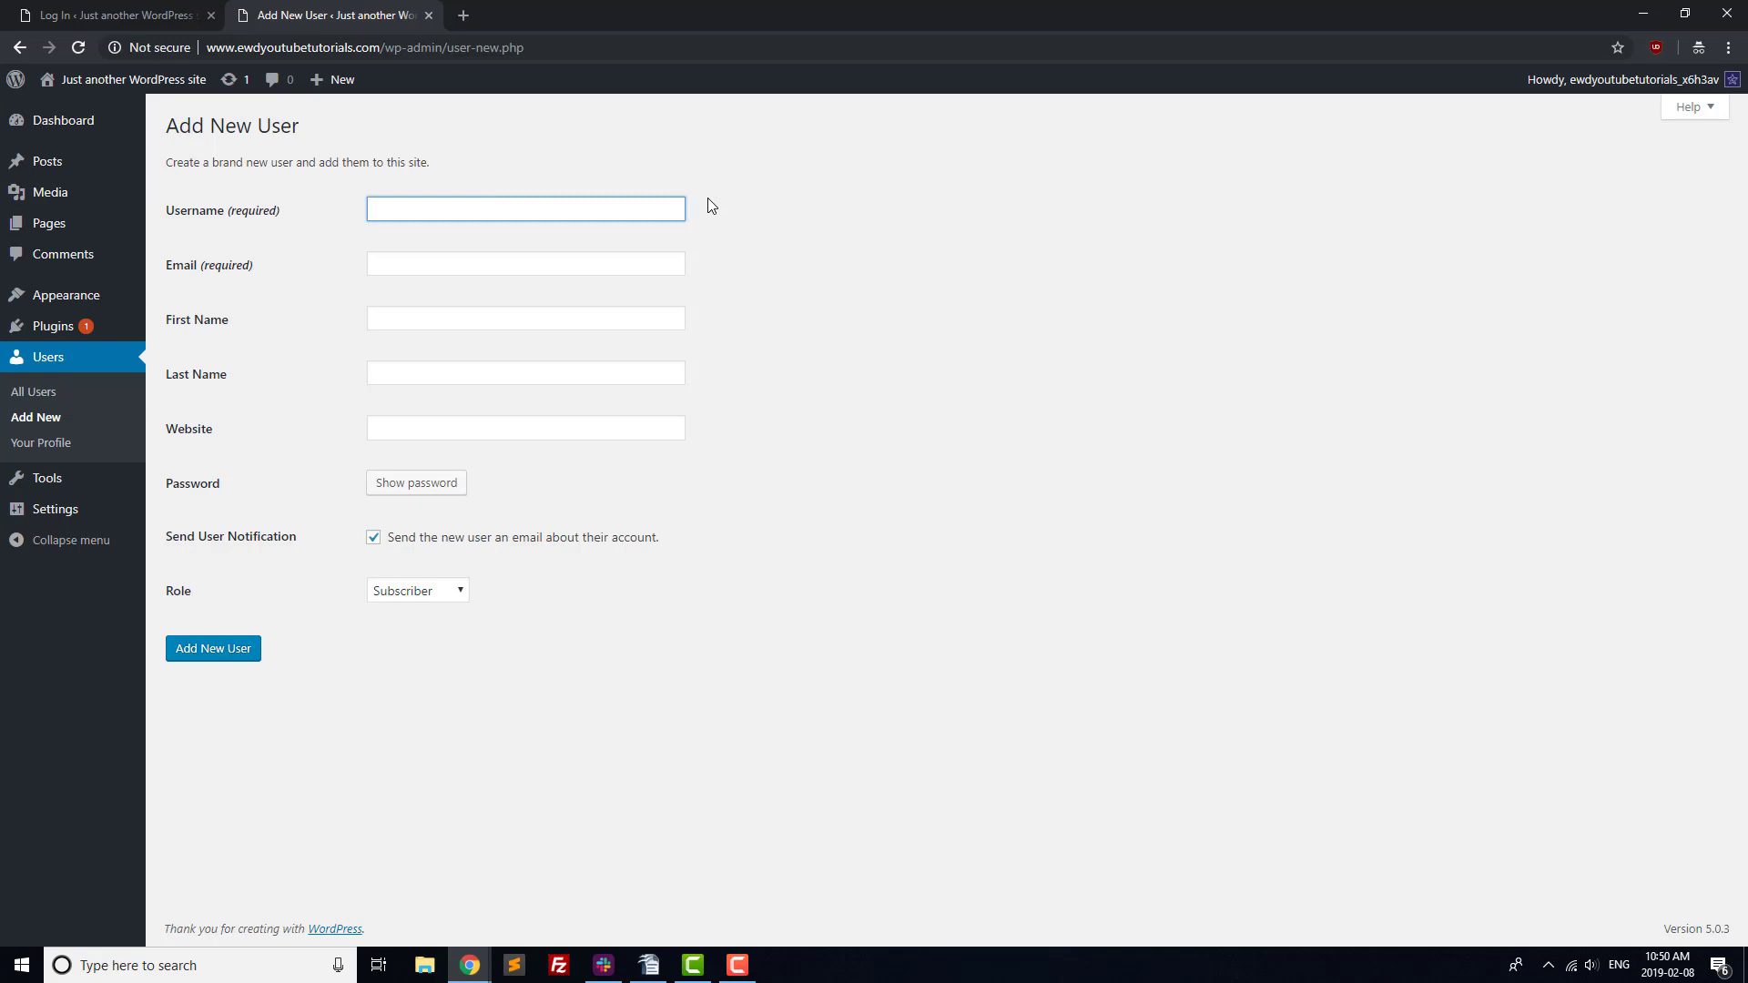
pyautogui.write('content_editor_name')
pyautogui.press('Tab')
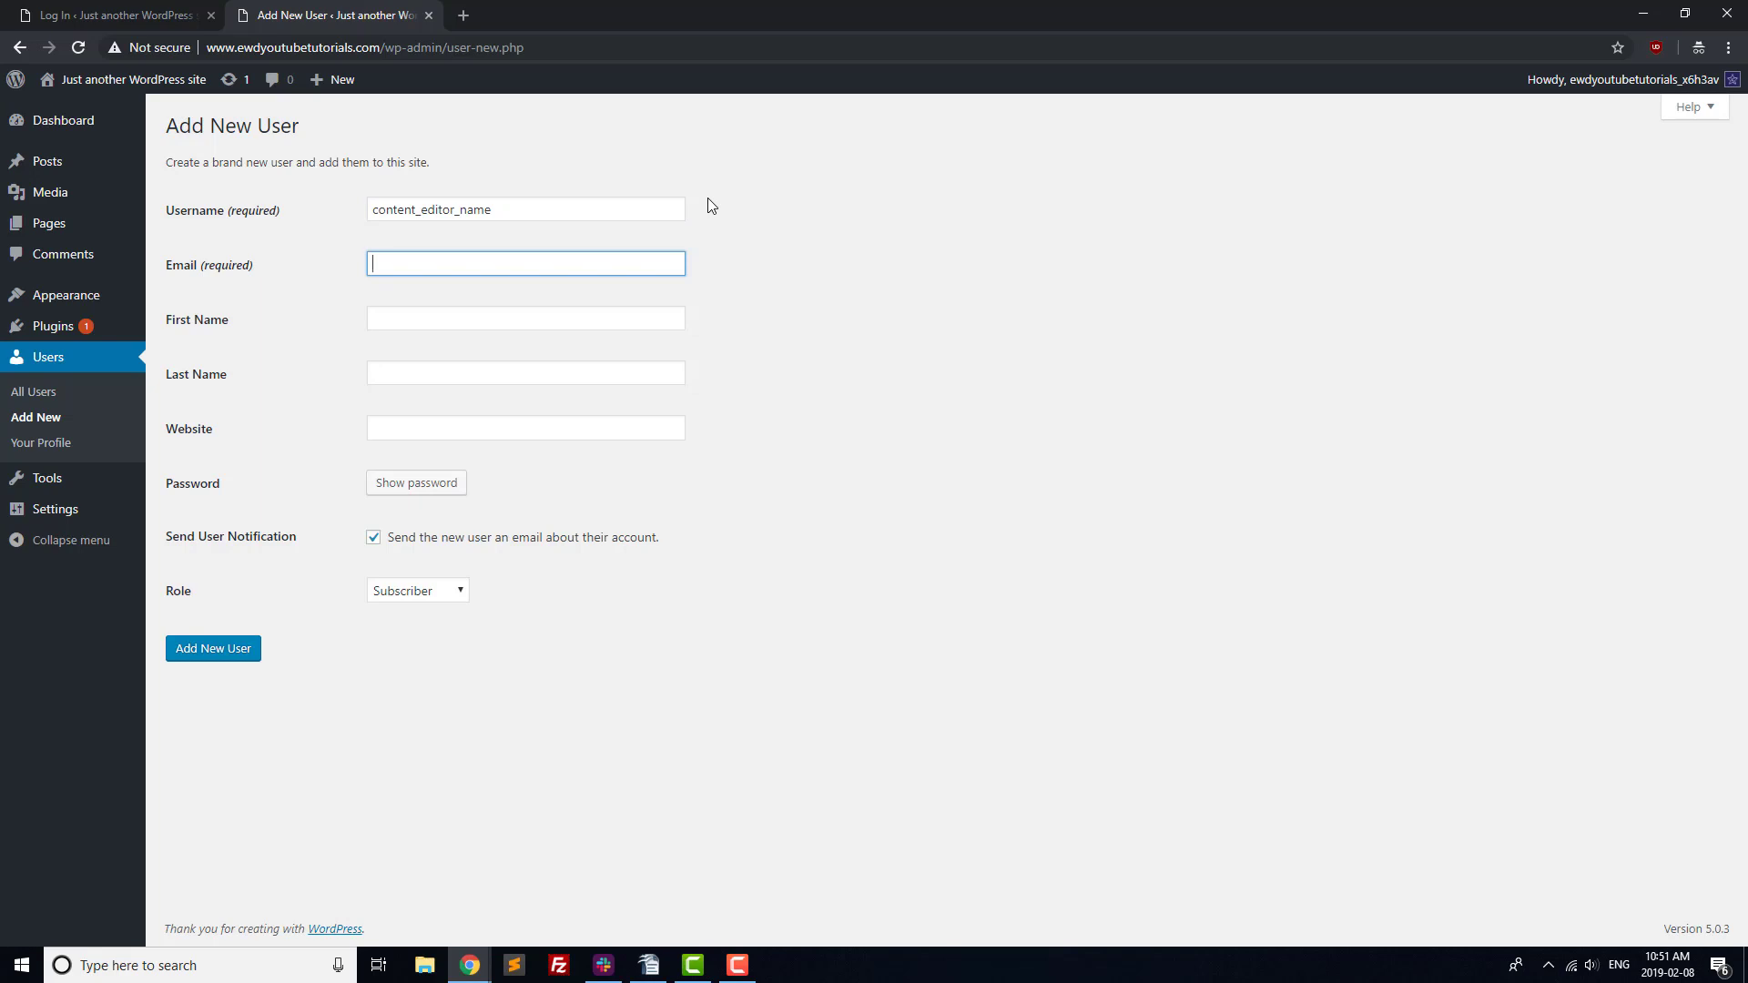
pyautogui.press('Tab')
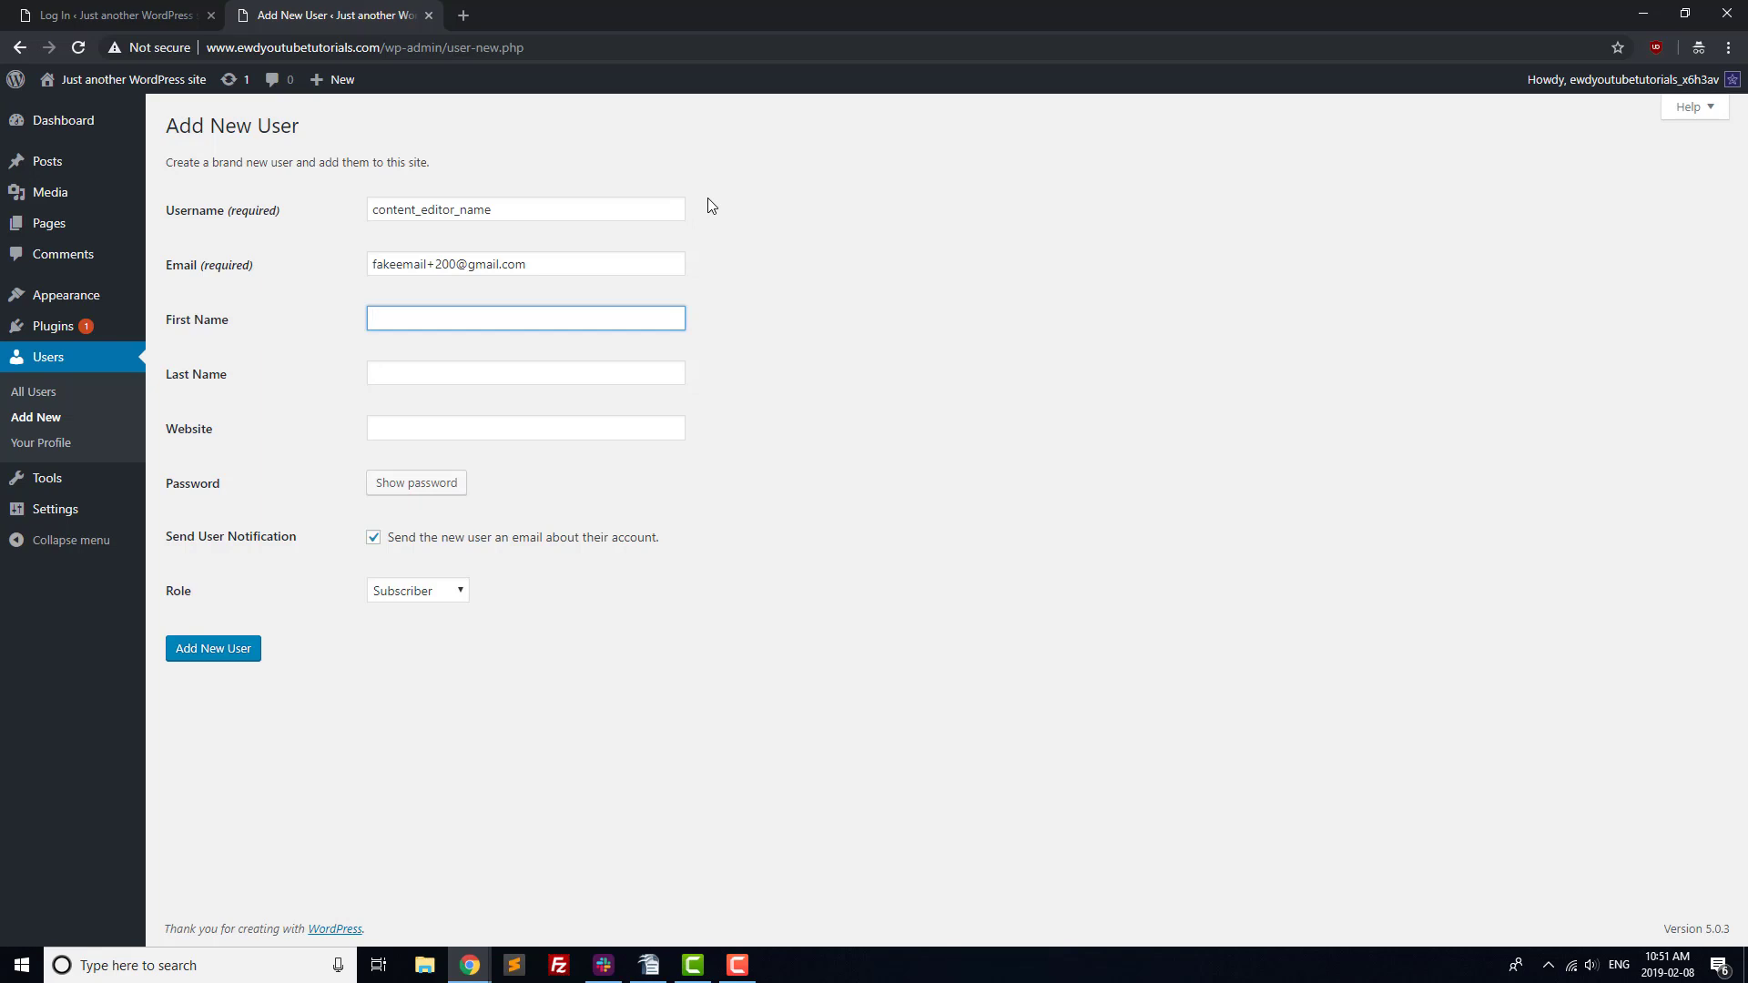
# Fill in the user's first and last name and example.com as the website.
pyautogui.write('Fake')
pyautogui.press('Tab')
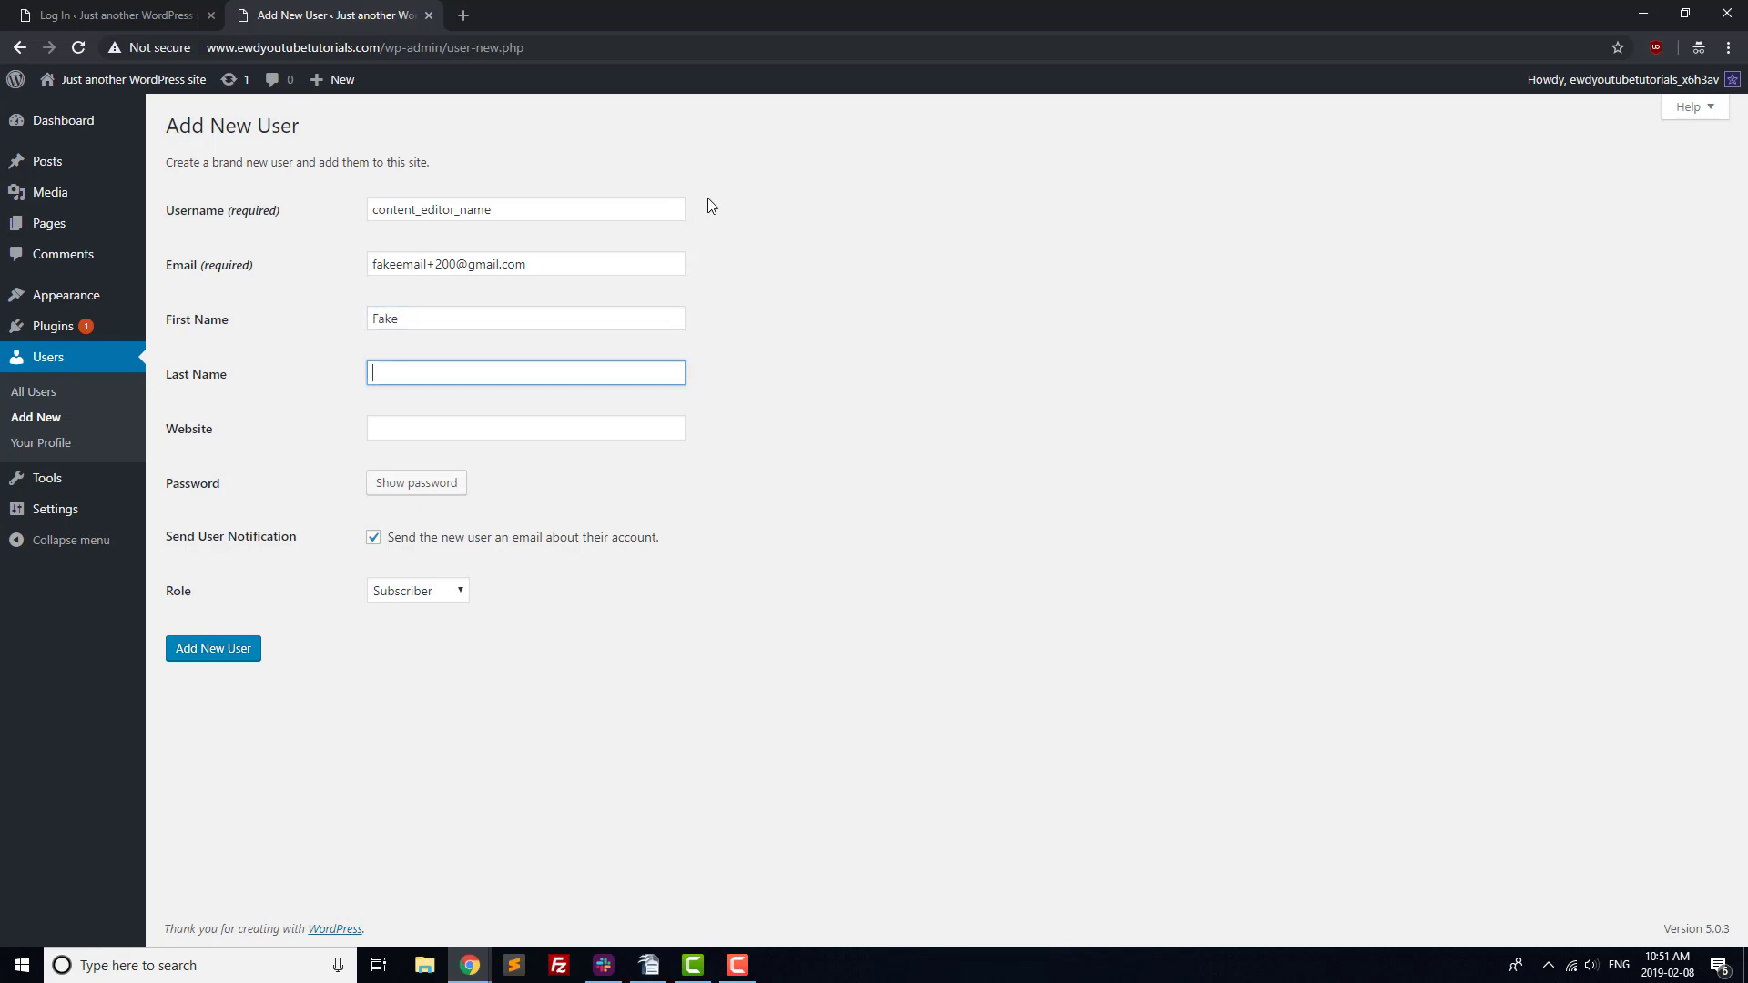
pyautogui.write('Person')
pyautogui.press('Tab')
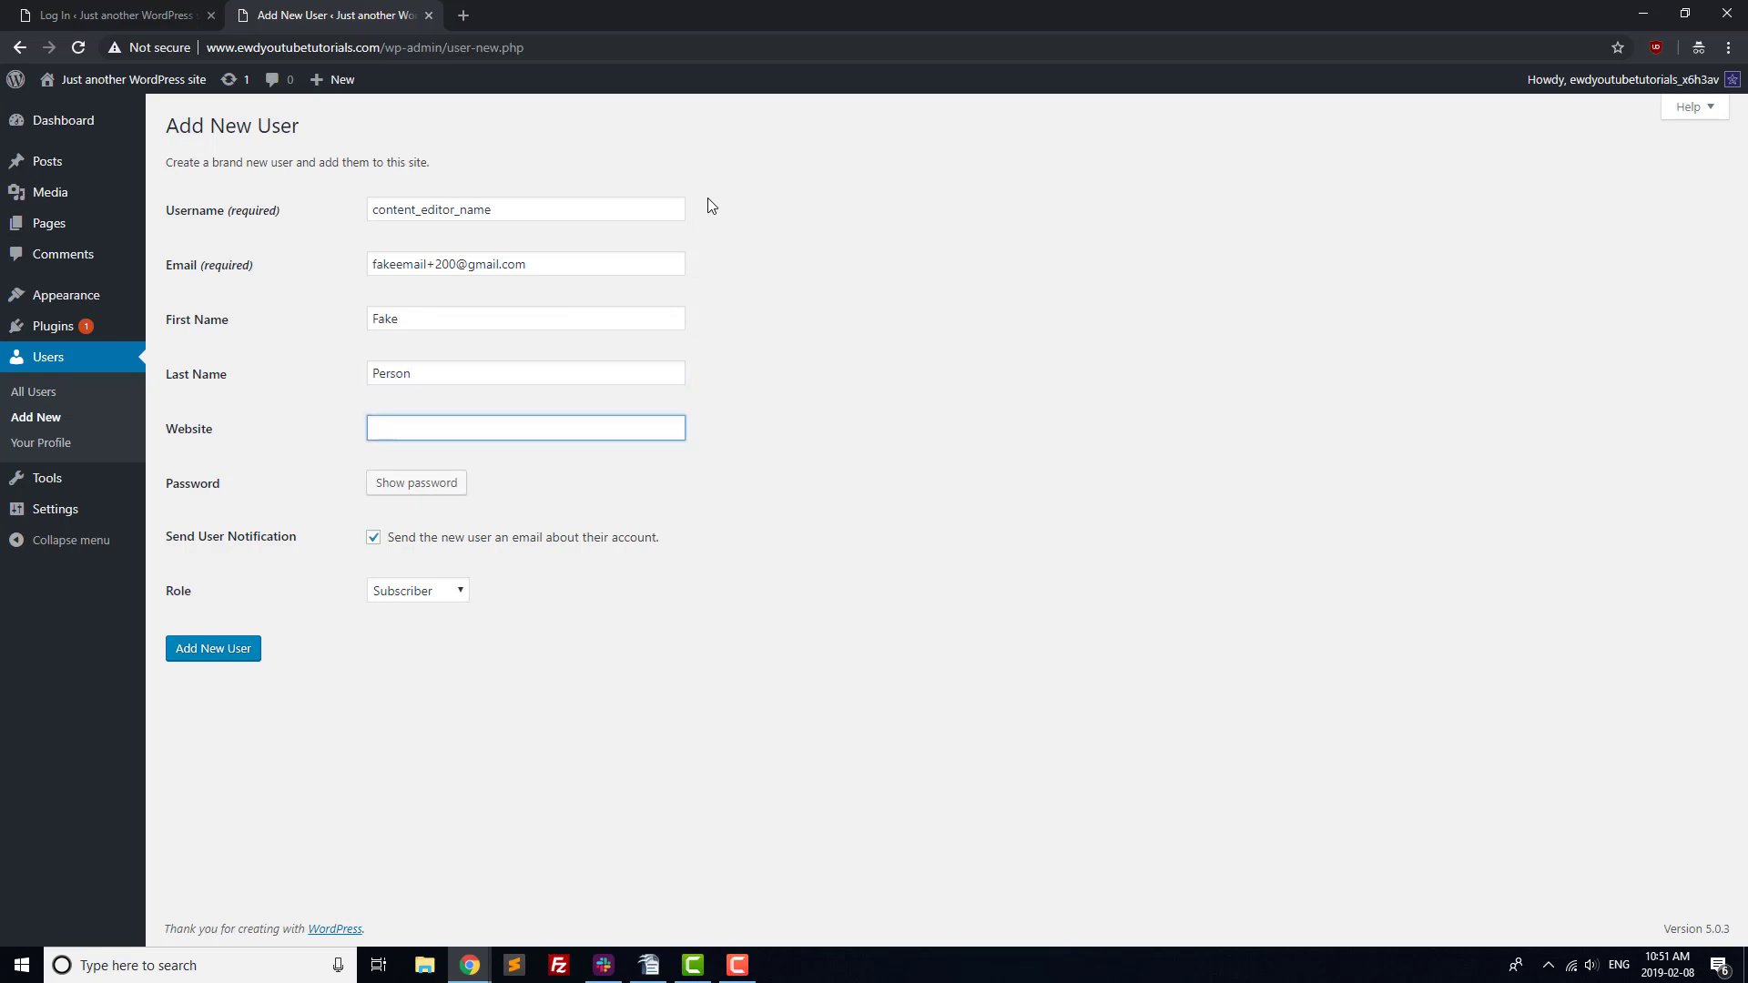
pyautogui.write('example.com')
# Give the user a custom weak password, confirm its use, and assign the Editor role.
pyautogui.click(440, 482)
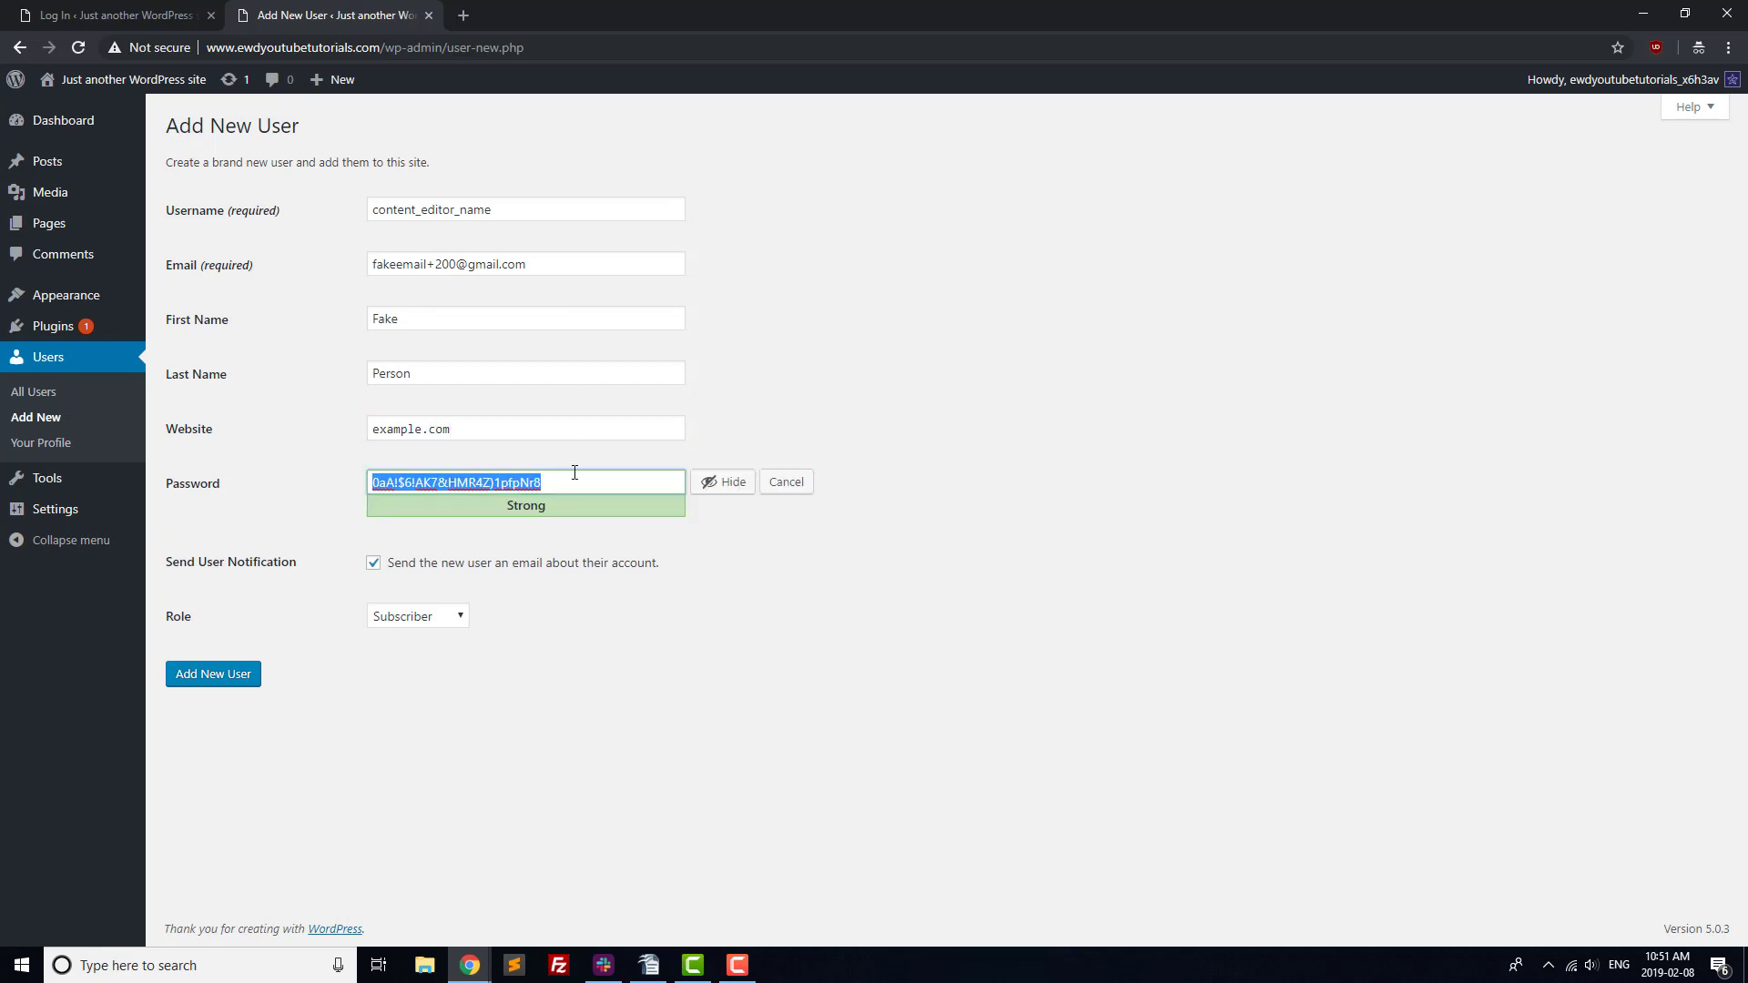
pyautogui.write('Fak')
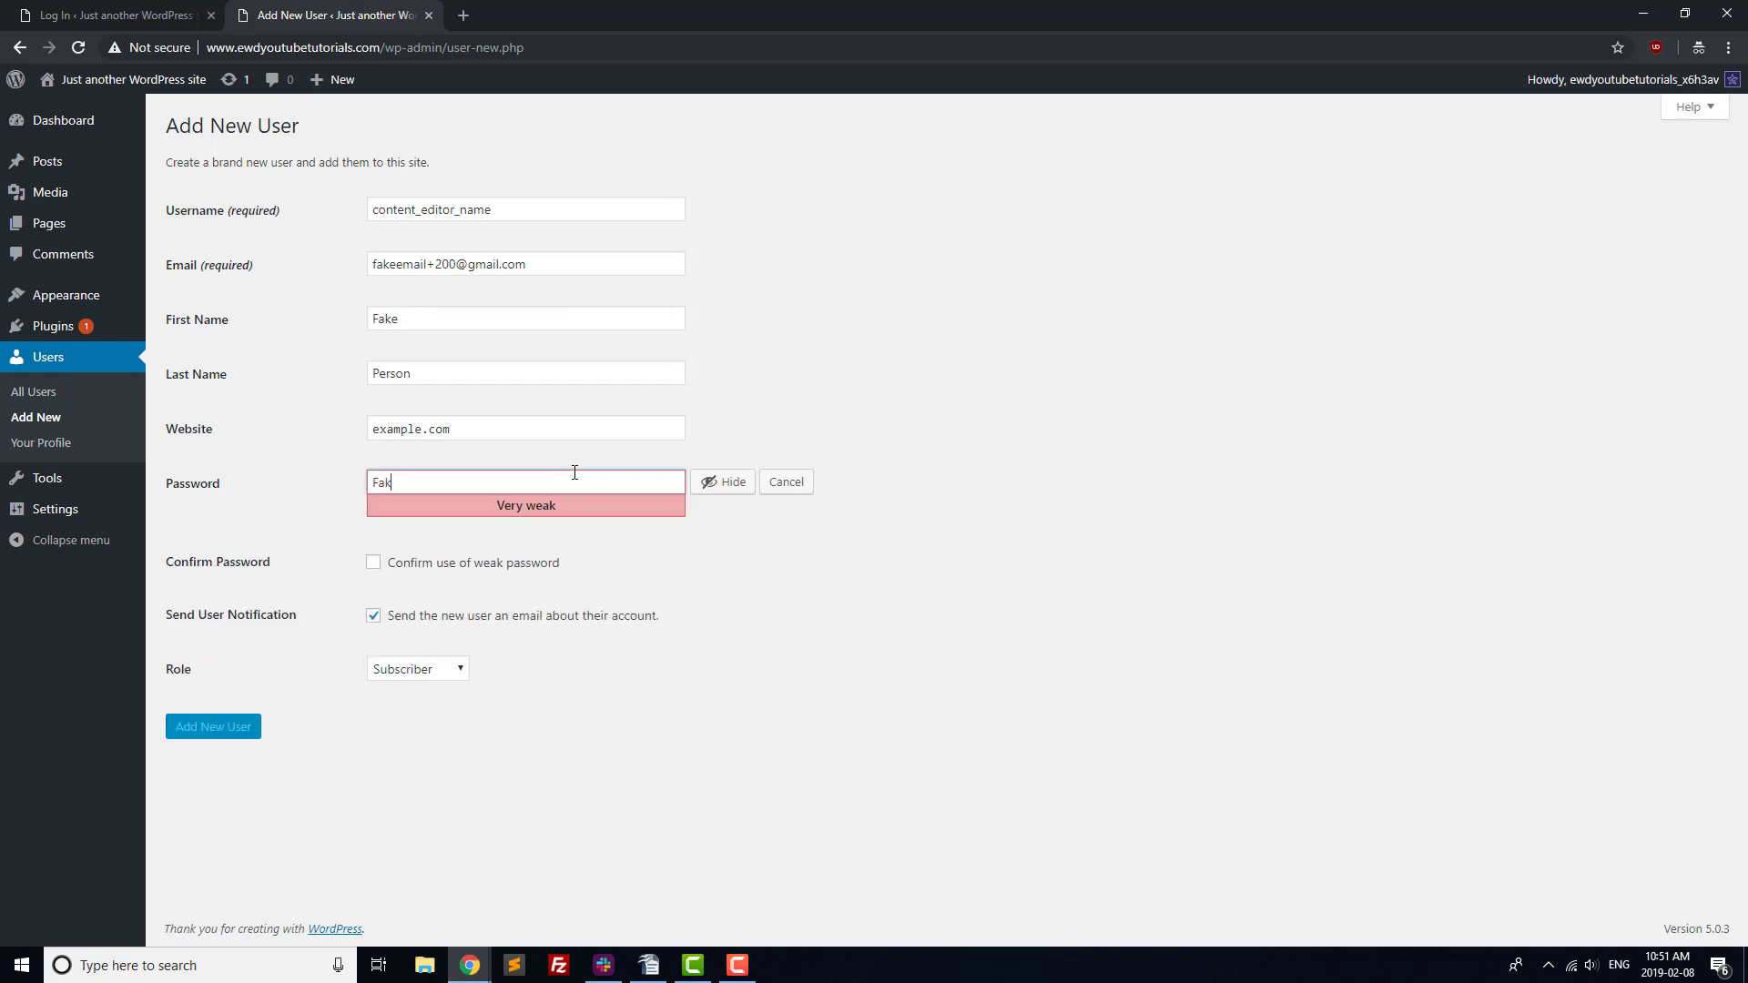
pyautogui.write('ePassword')
pyautogui.click(374, 564)
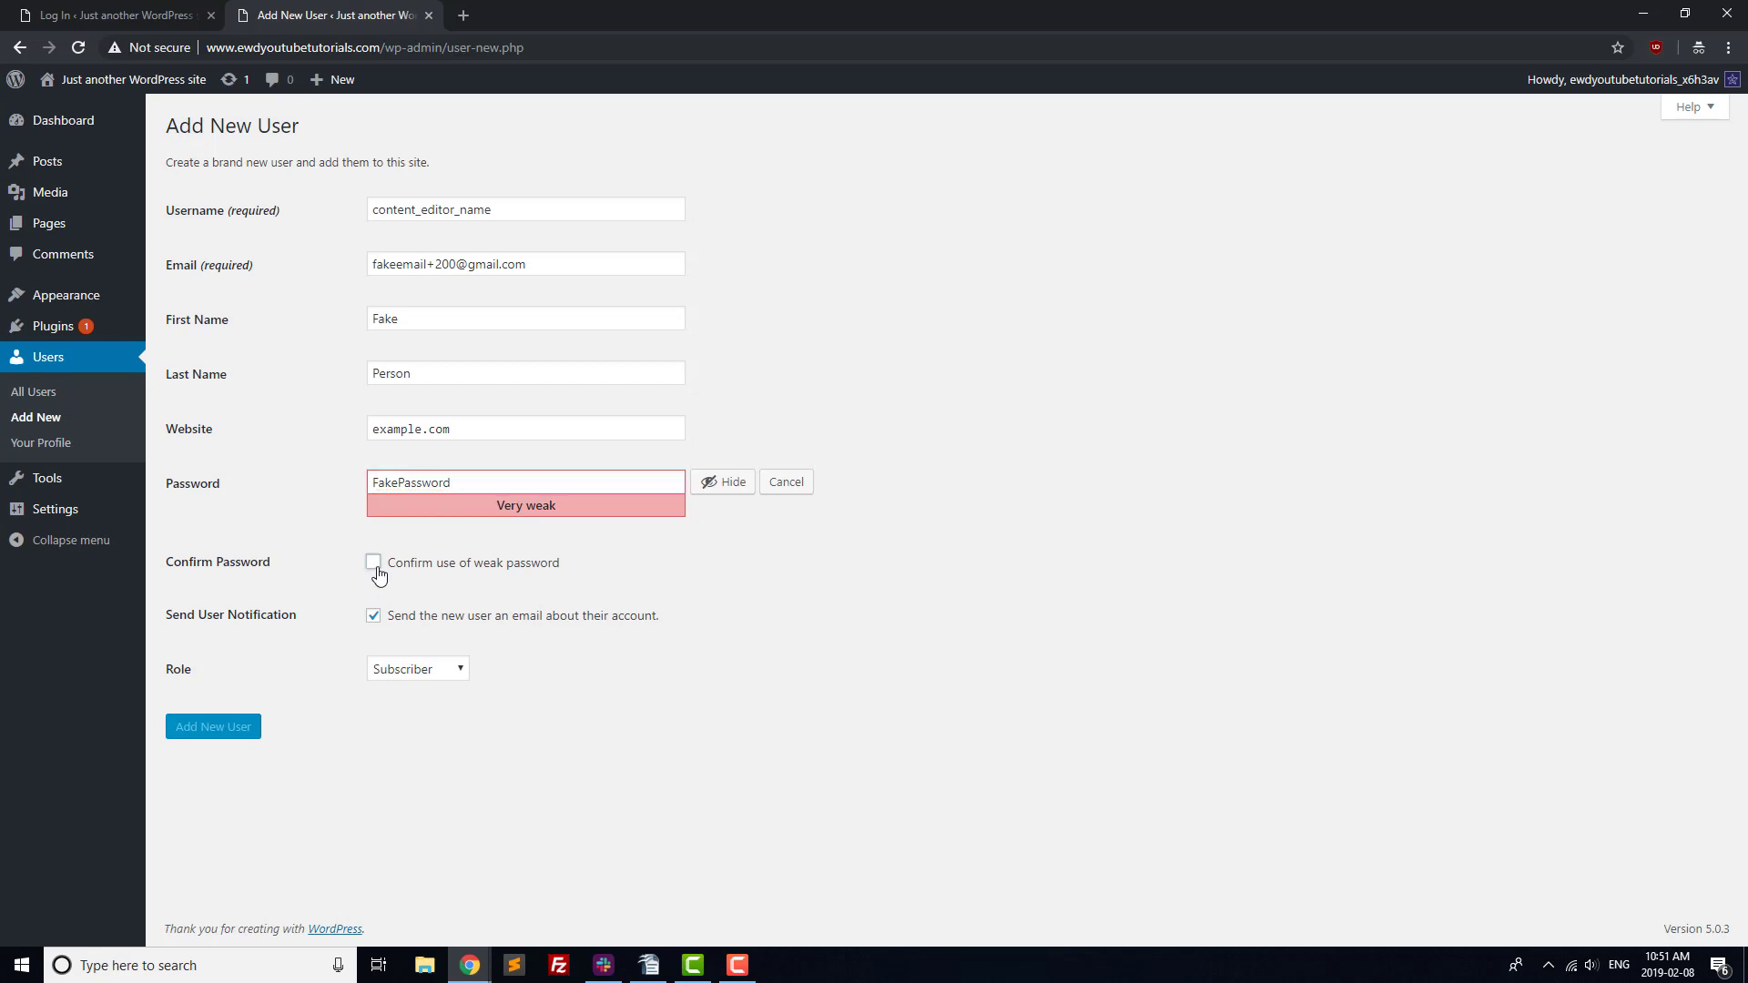
pyautogui.click(438, 669)
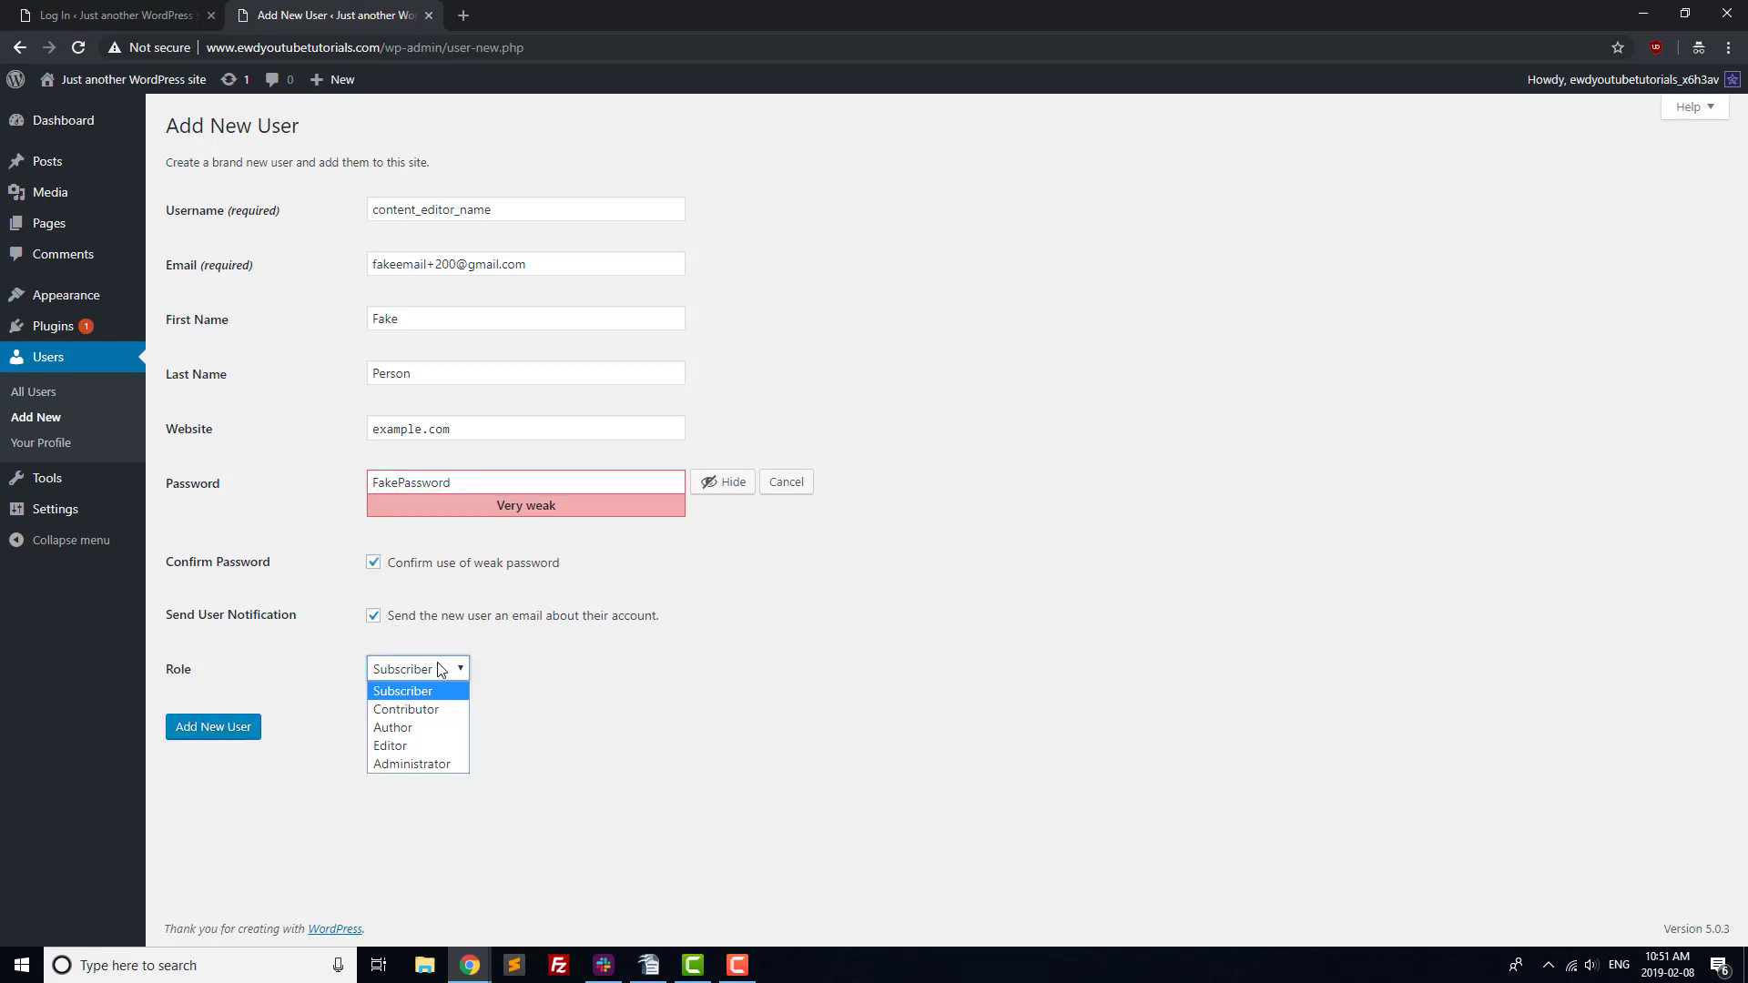
pyautogui.click(419, 744)
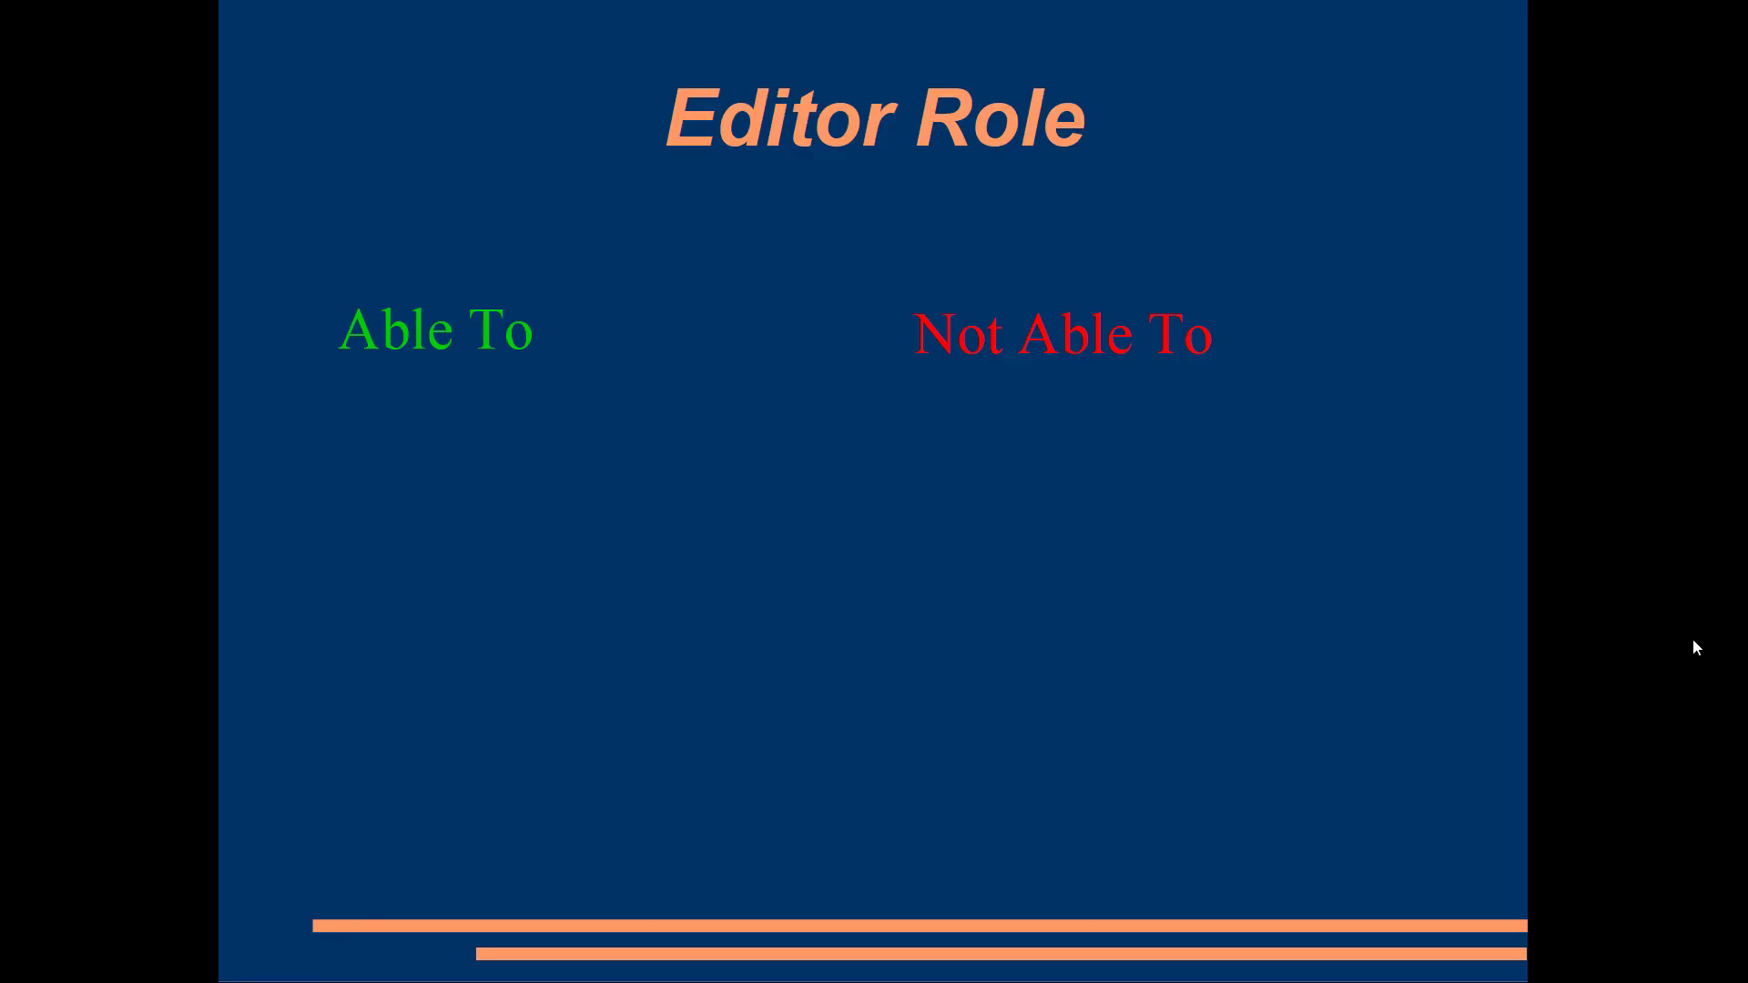
# Reveal the three Editor abilities on the Editor Role slide, including own-content editing.
pyautogui.click(1688, 646)
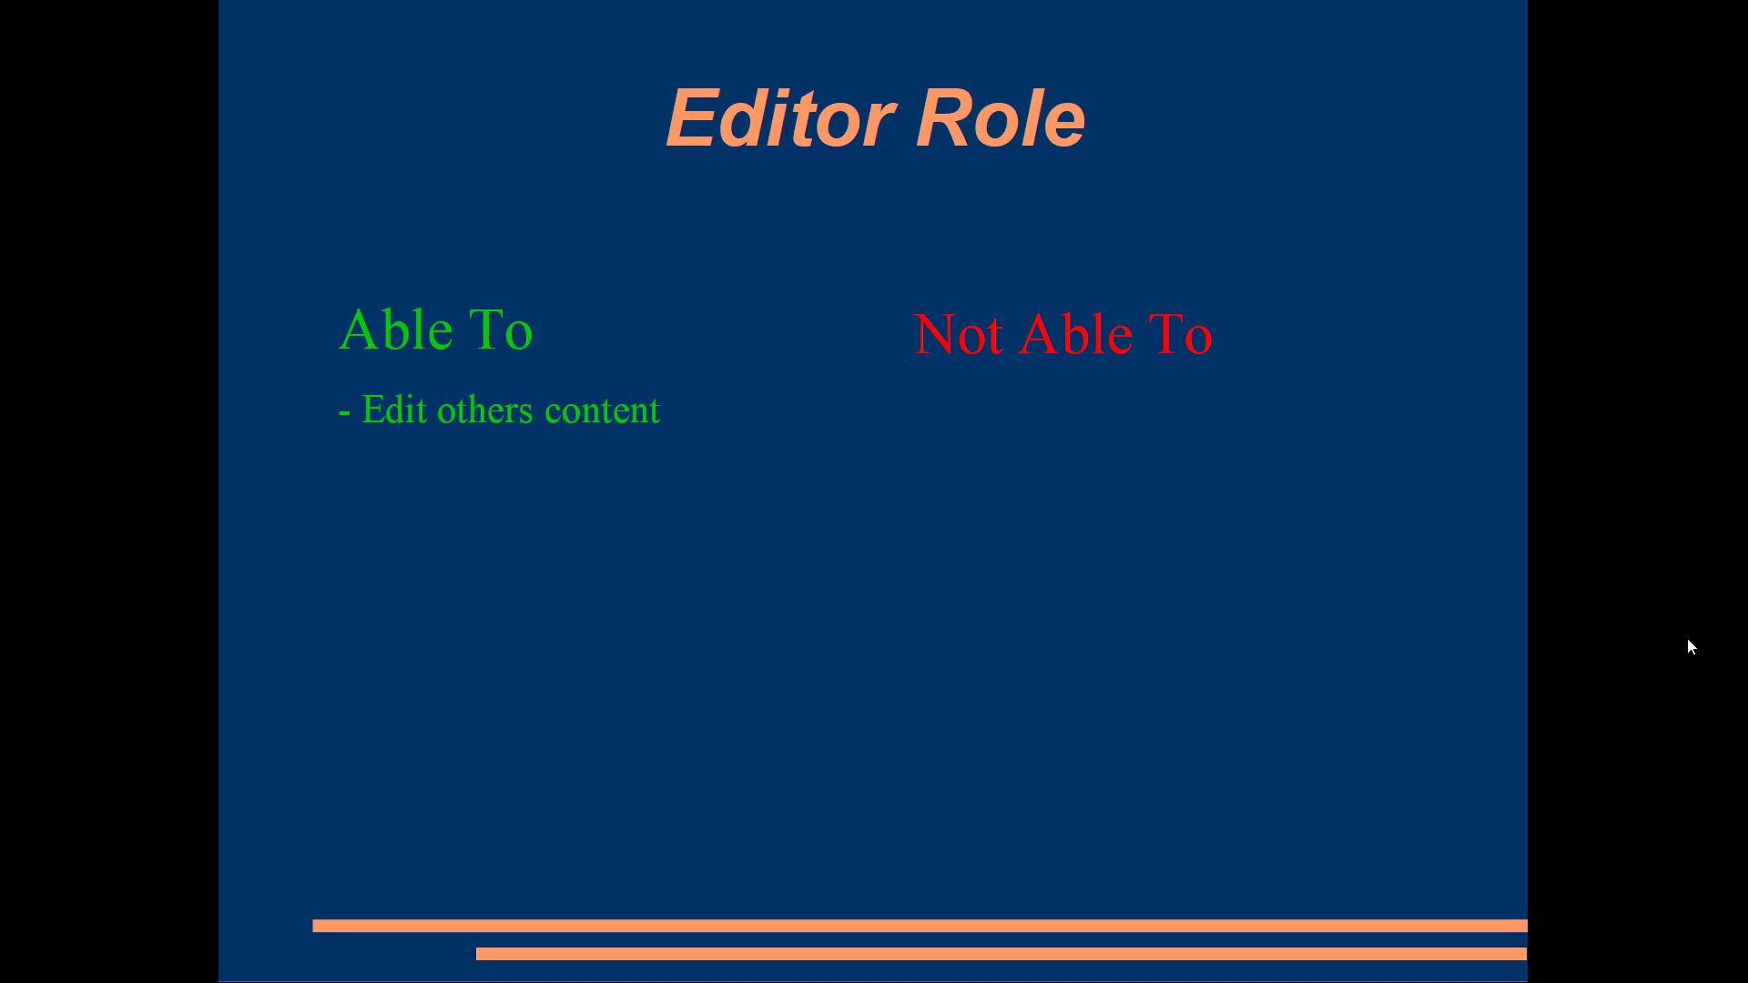
pyautogui.click(1688, 646)
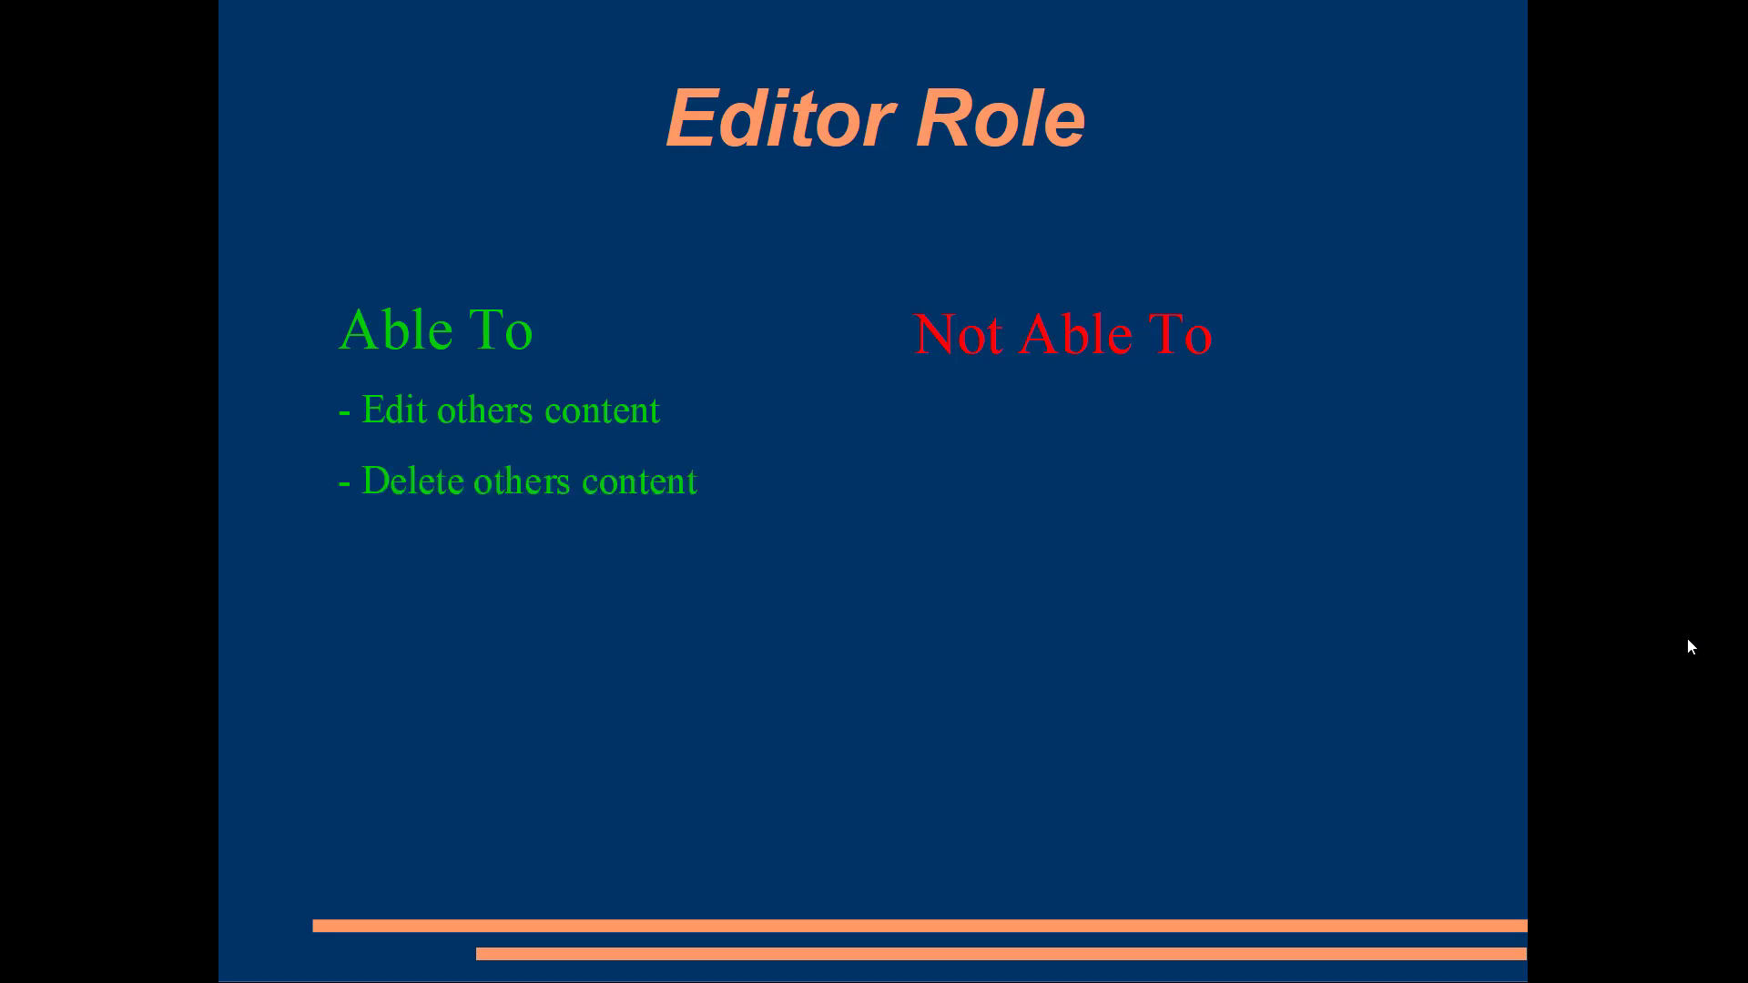
pyautogui.click(1688, 646)
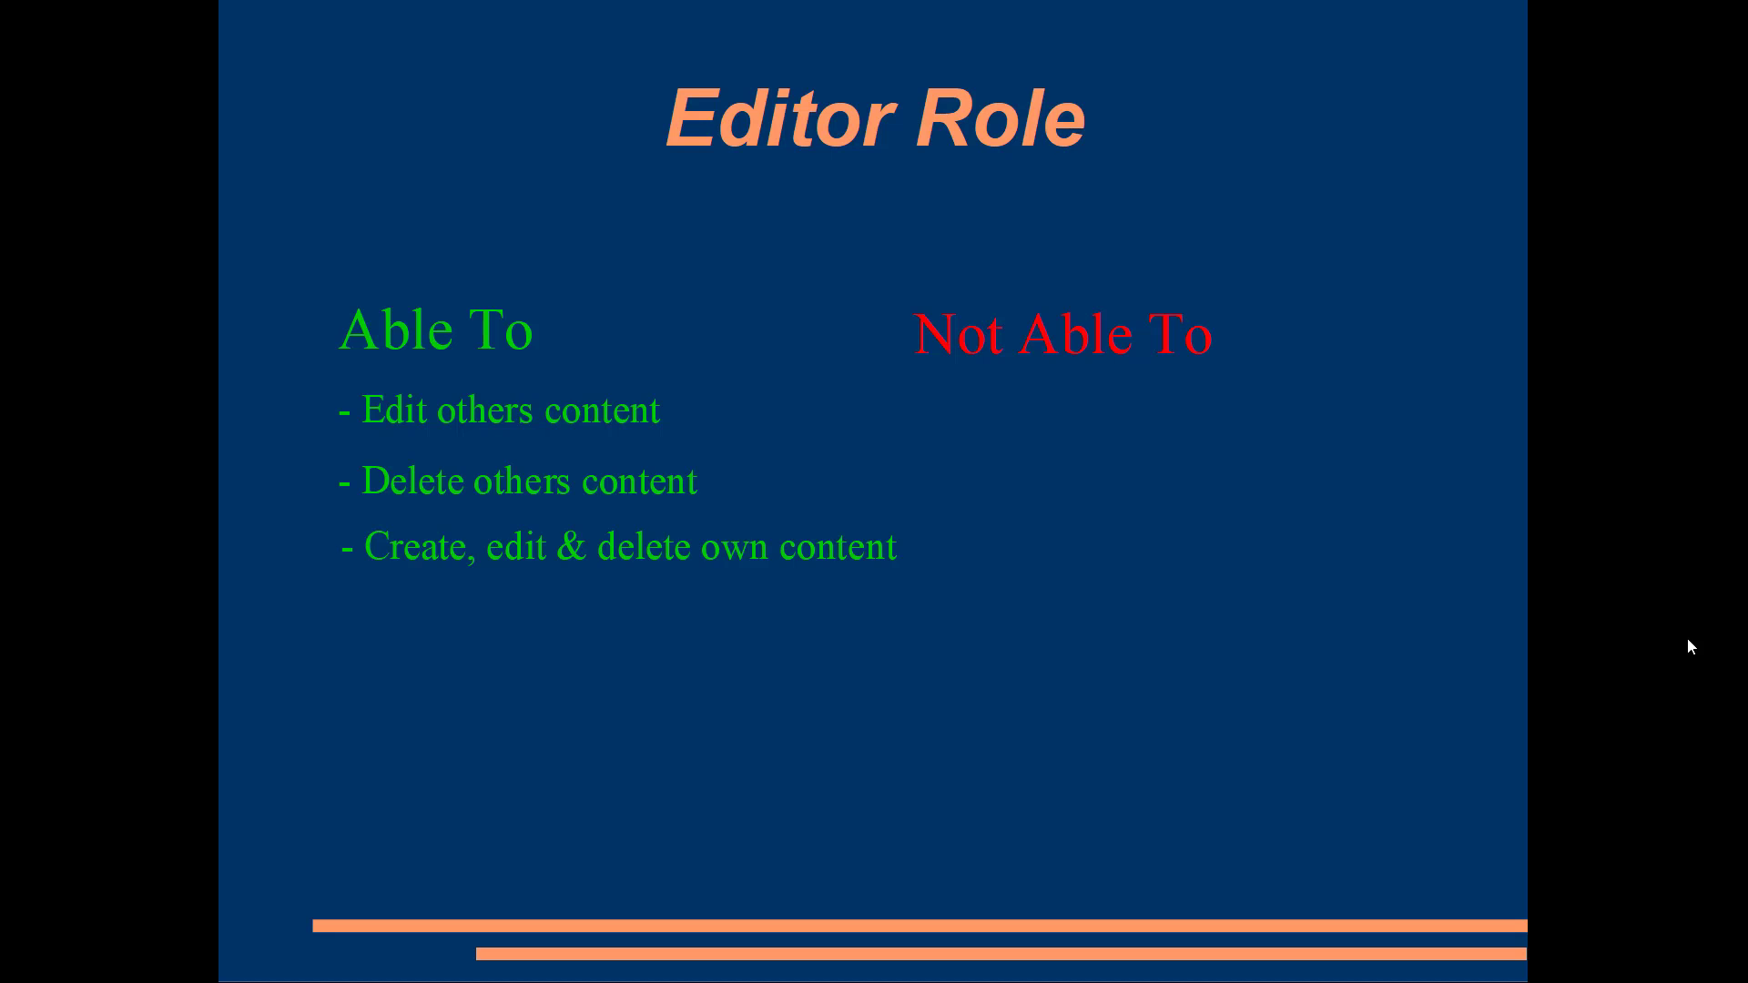
# Reveal the theme, plugin and user-management restrictions Editors cannot do.
pyautogui.press('Right')
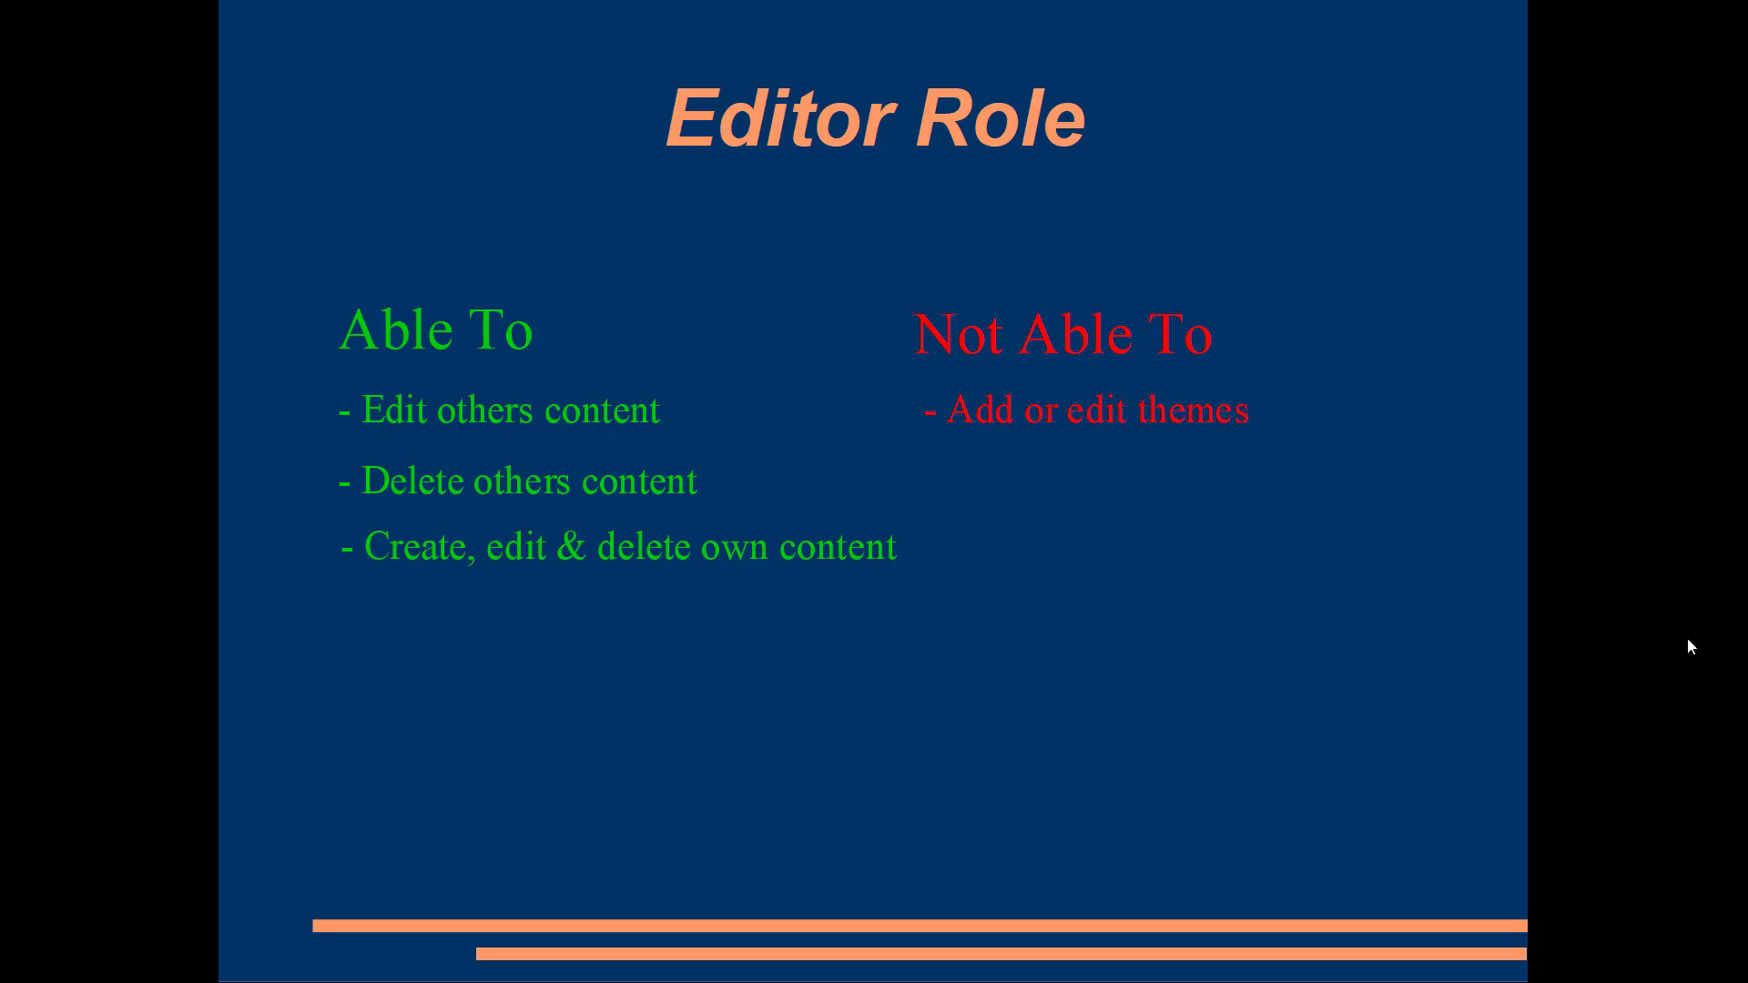
pyautogui.press('Right')
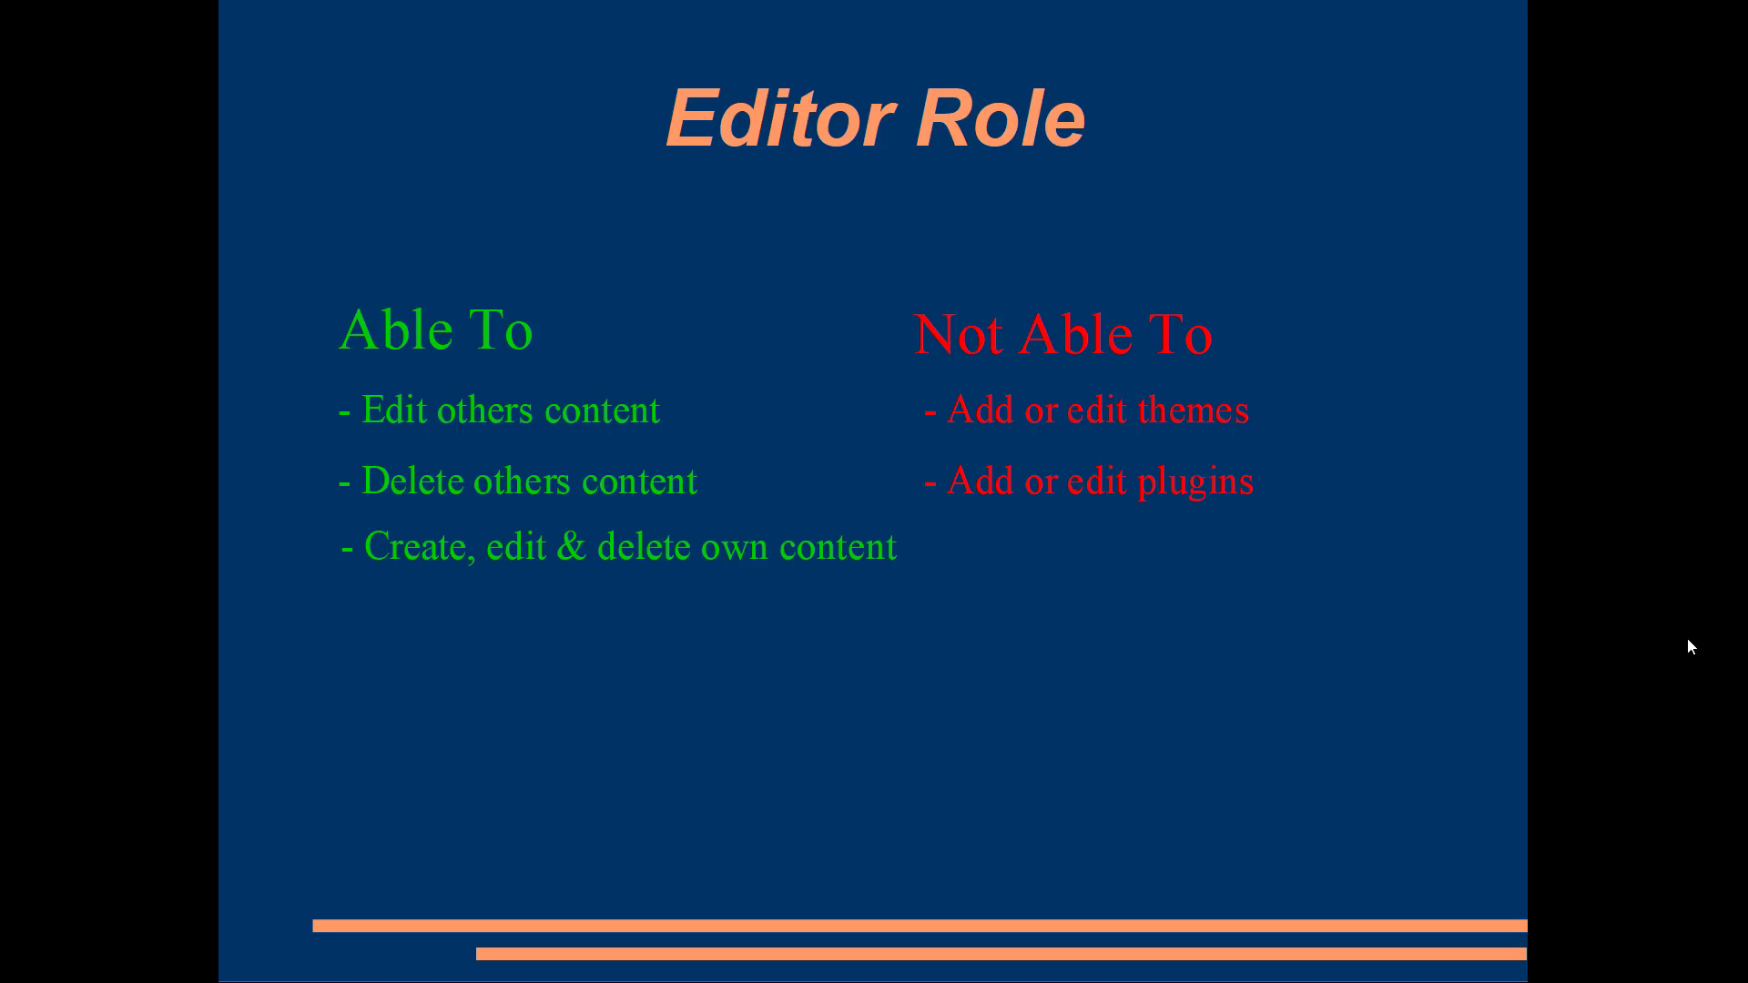
pyautogui.press('Right')
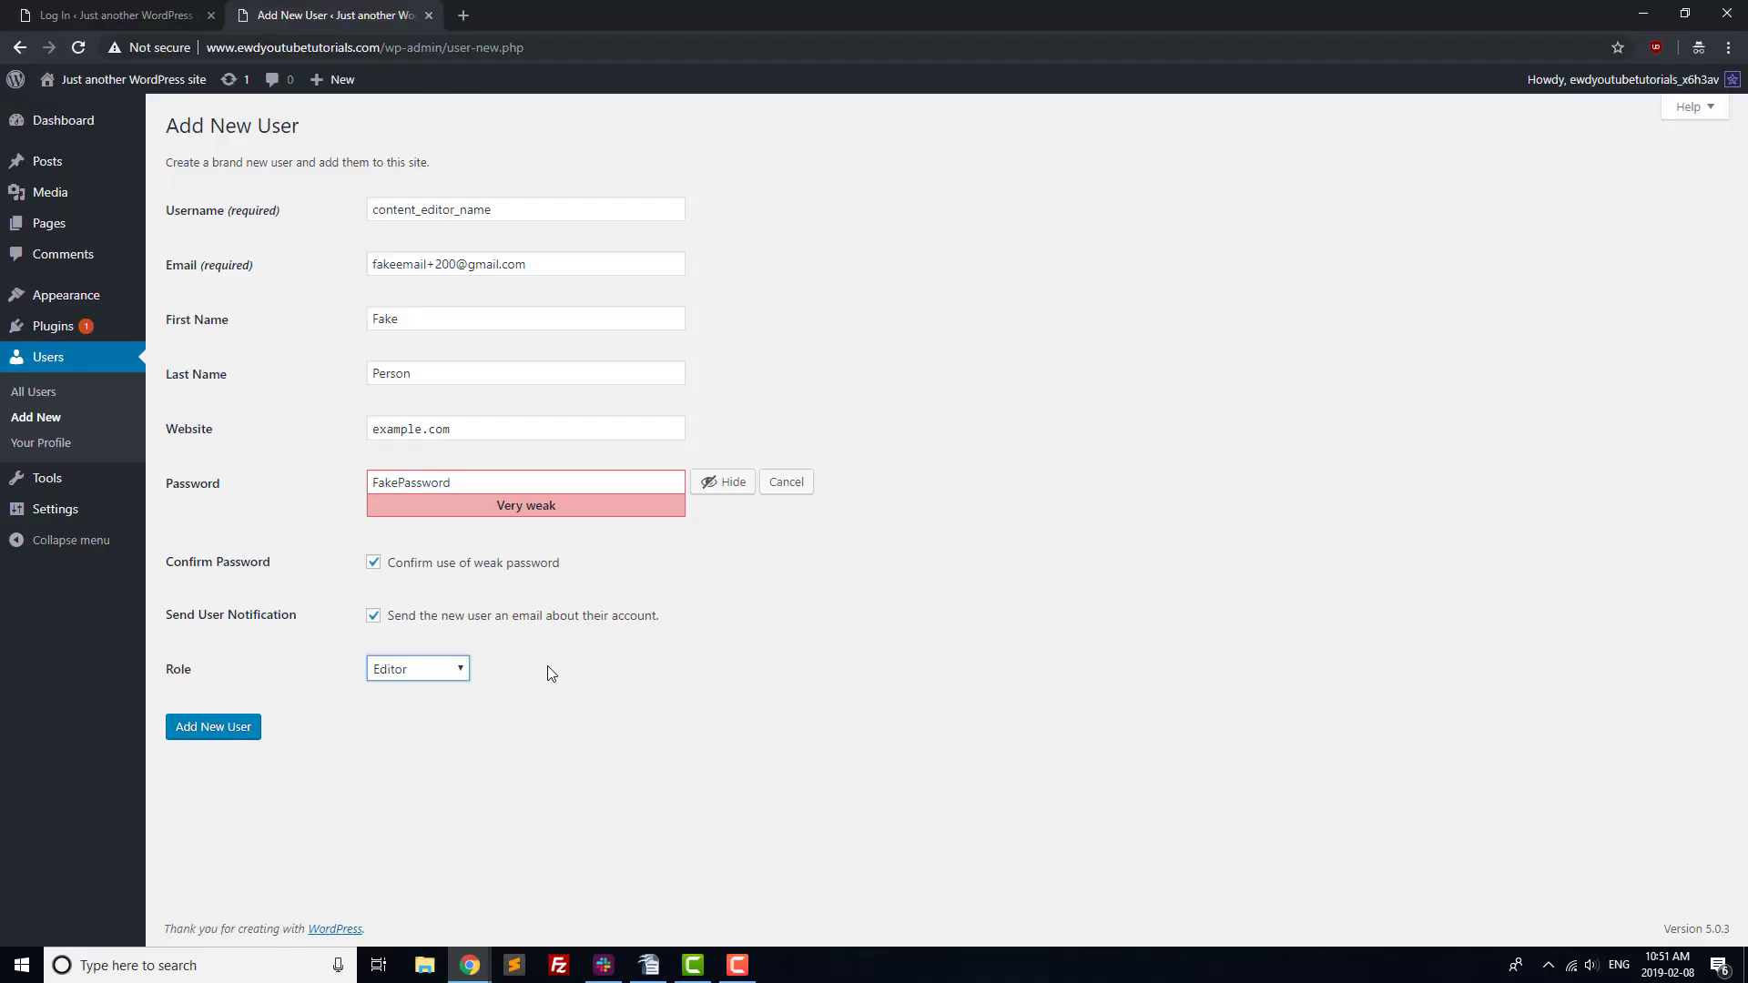
# Create the content_editor_name Editor user and bring up a blank Add New User form.
pyautogui.click(235, 739)
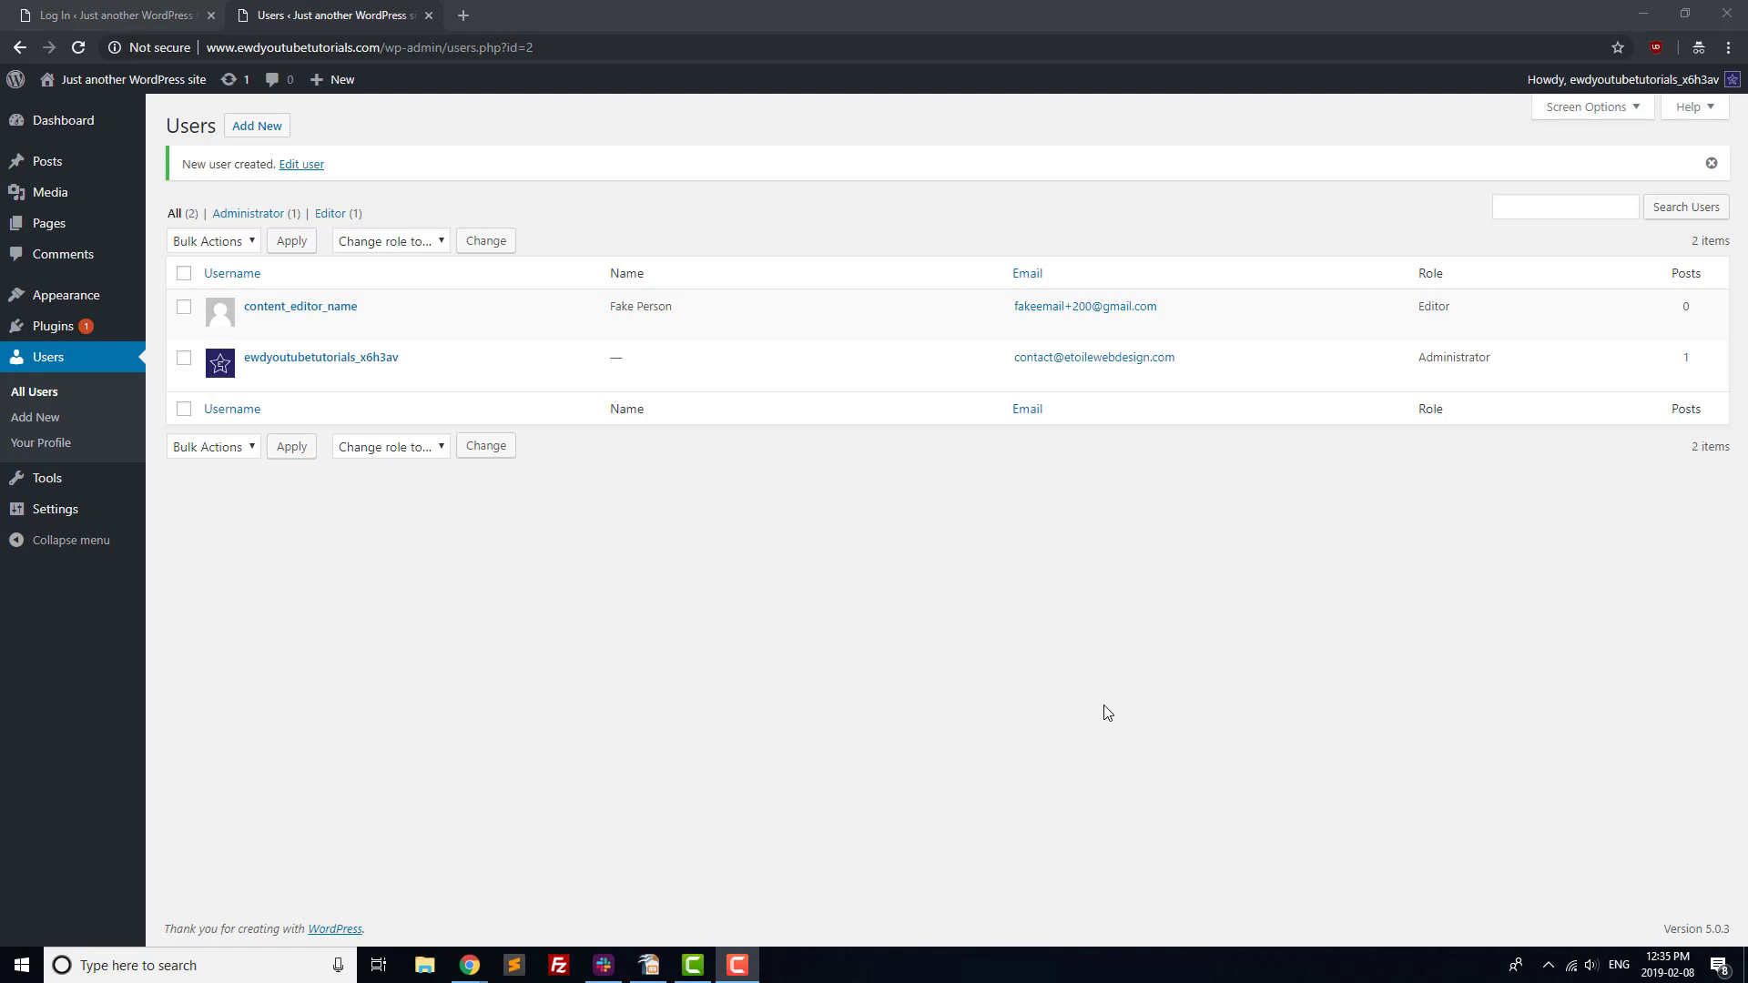
pyautogui.click(258, 128)
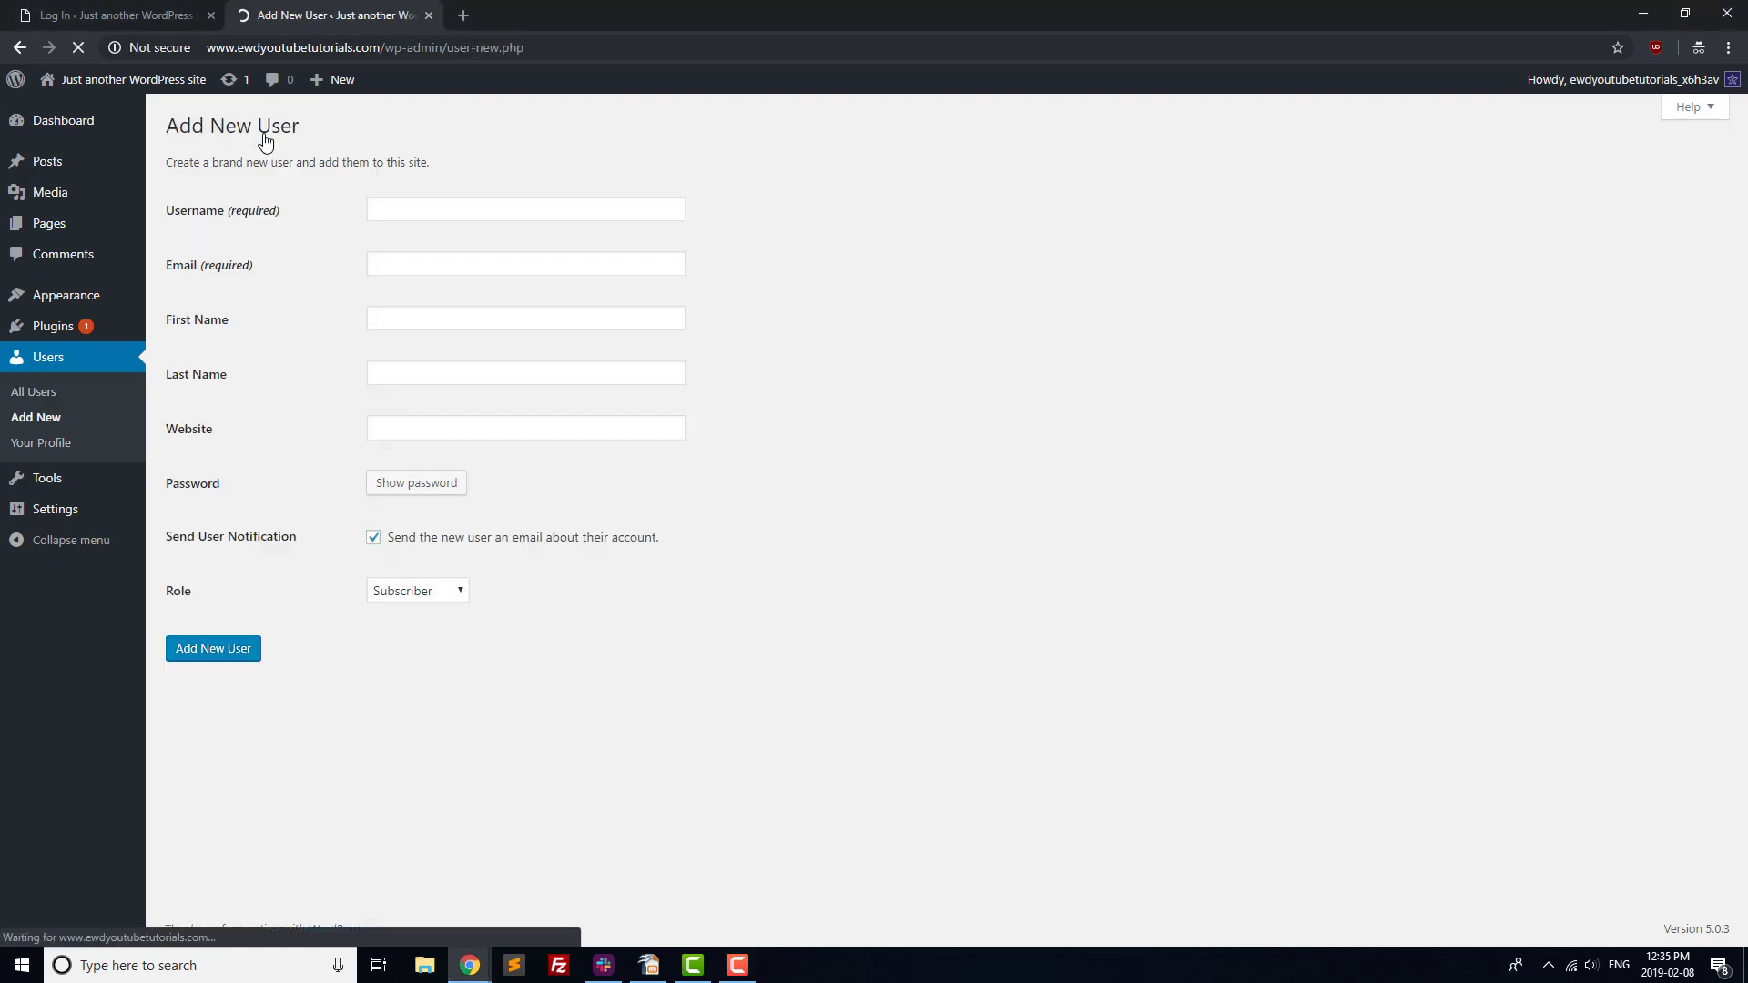
# Fill in username content_author, an e-mail, first and last name, and example.com website.
pyautogui.click(430, 208)
pyautogui.write('content_autho')
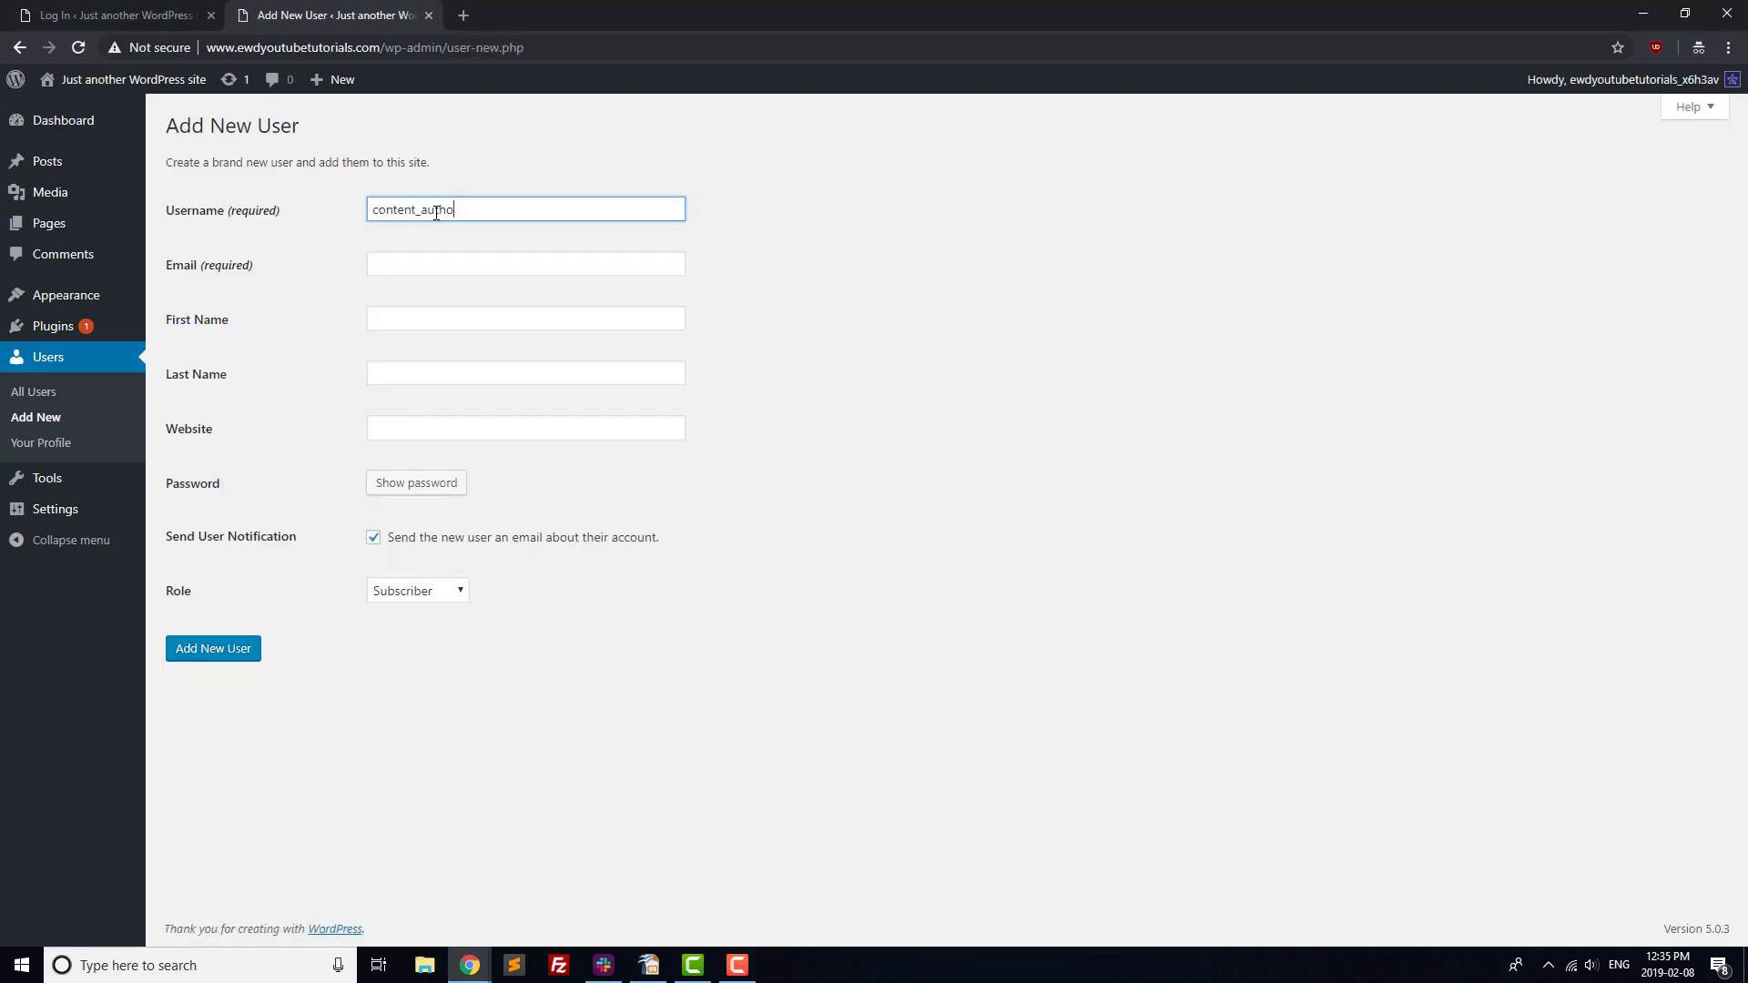
pyautogui.write('r')
pyautogui.press('Tab')
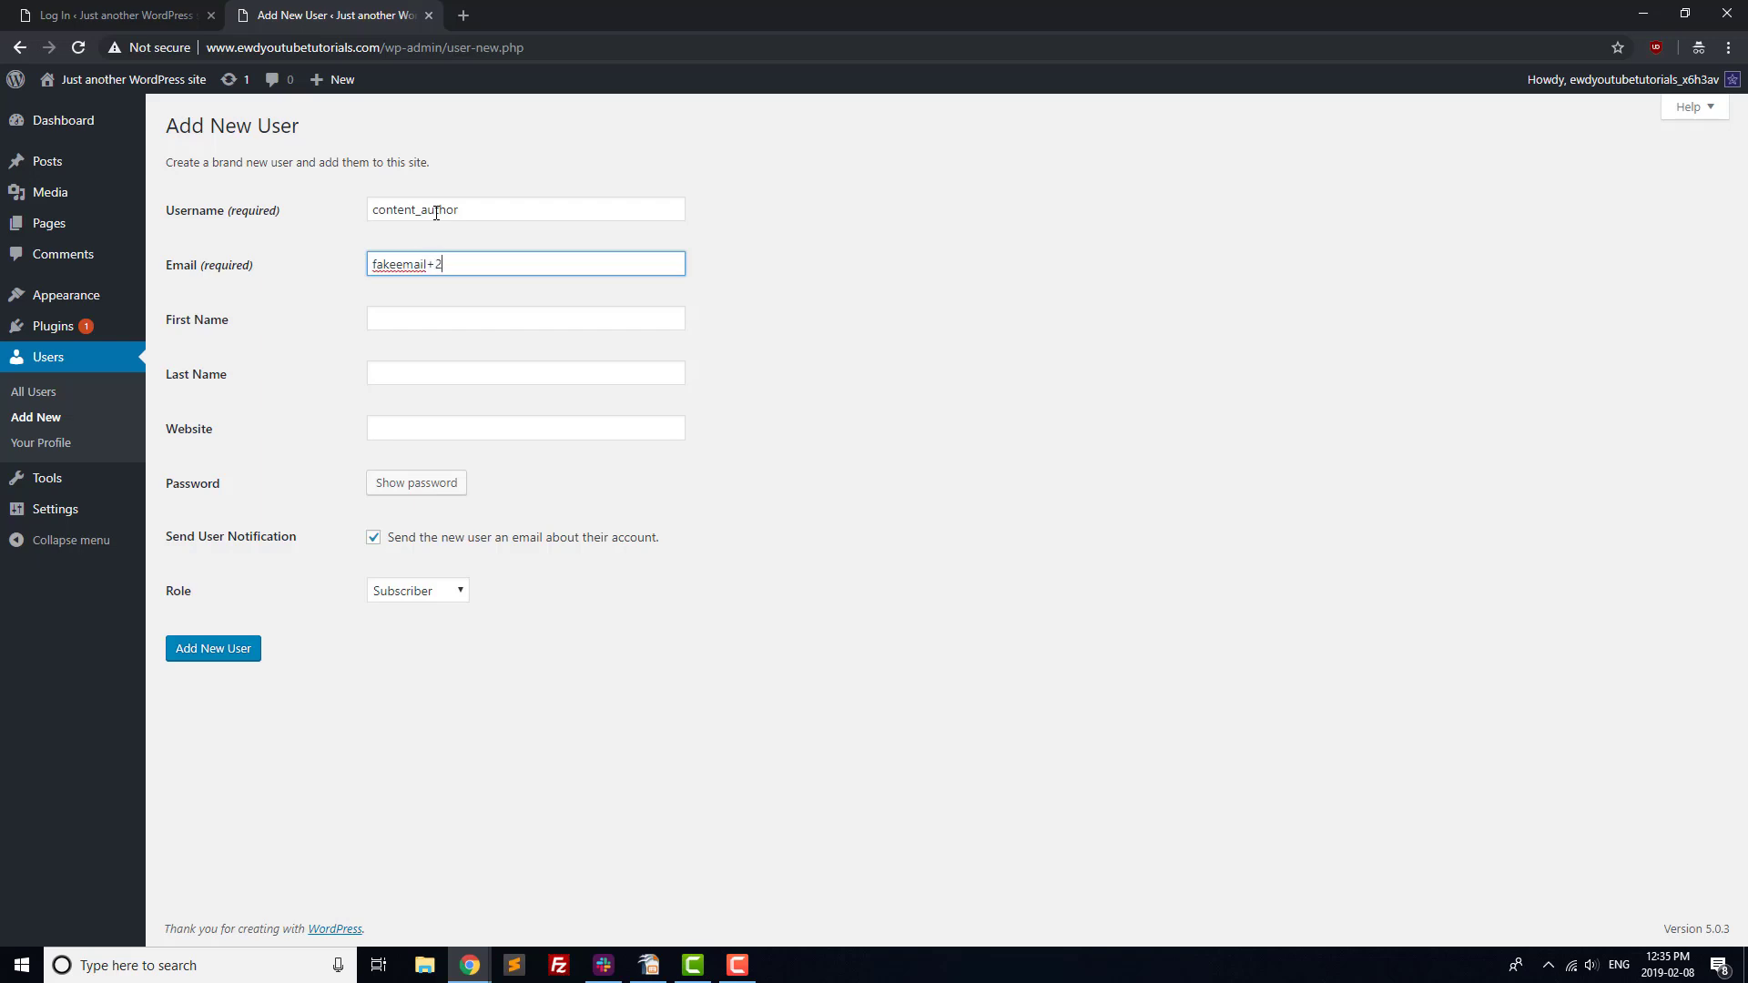
pyautogui.press('Tab')
pyautogui.write('Fake')
pyautogui.press('Tab')
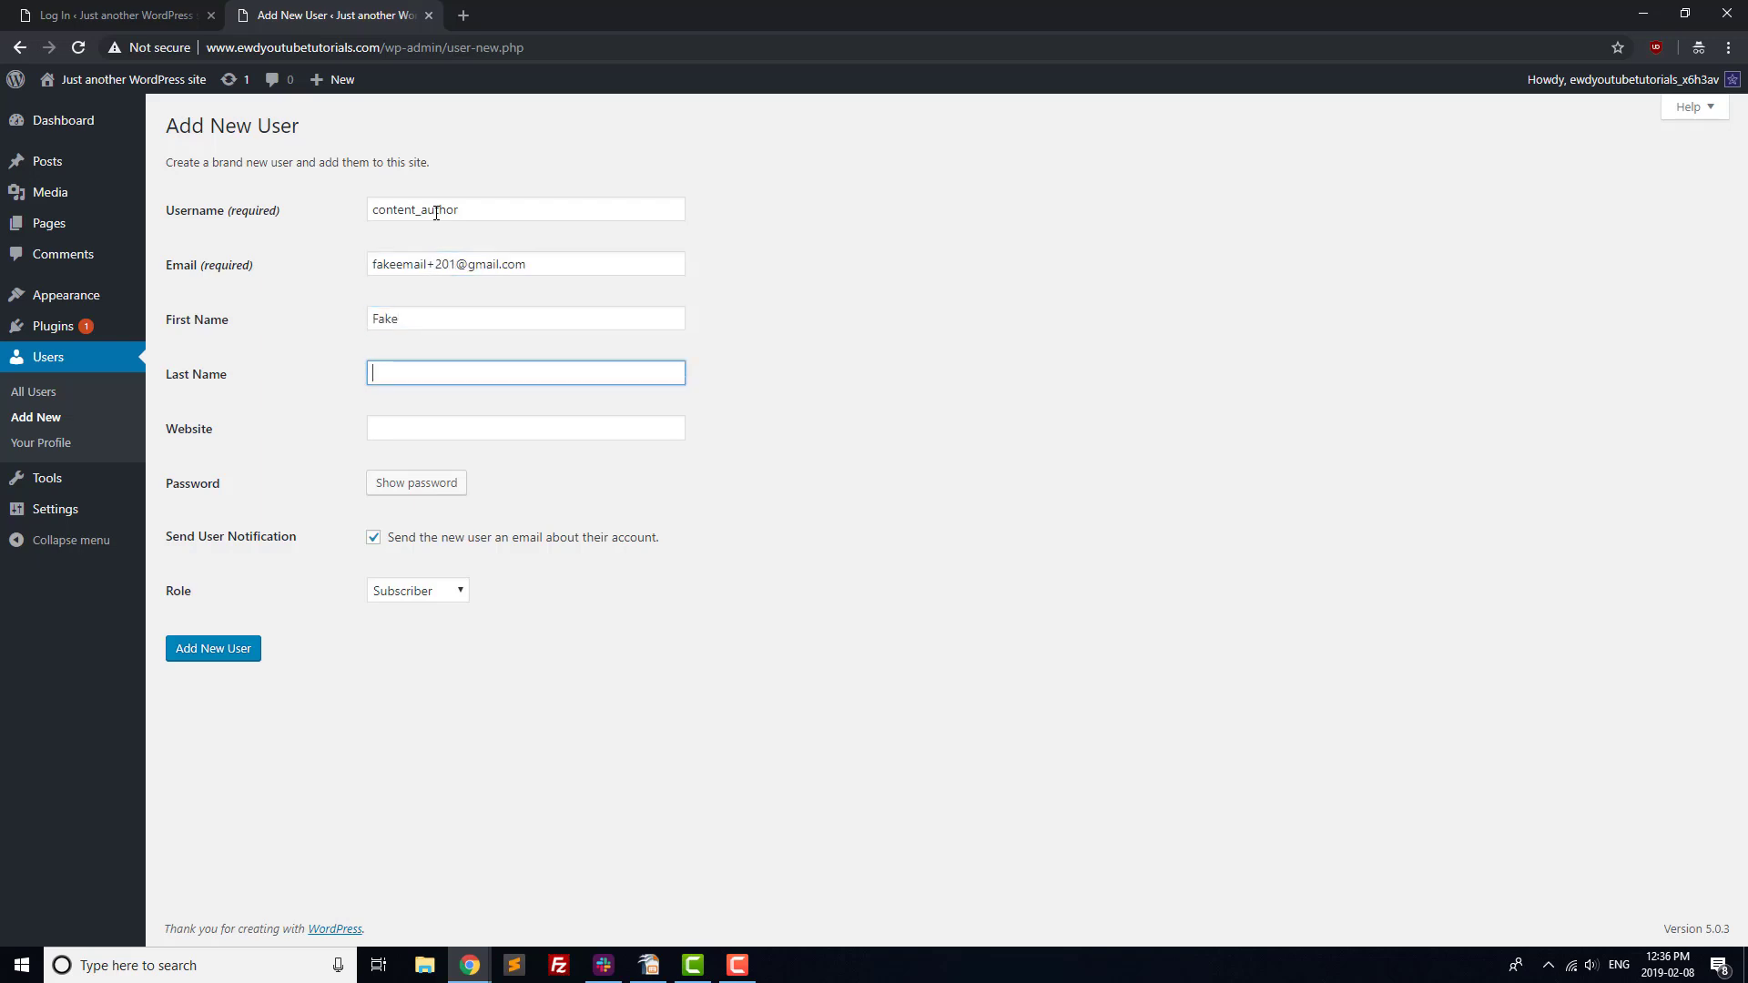
pyautogui.write('Author')
pyautogui.press('Tab')
pyautogui.write('example.com')
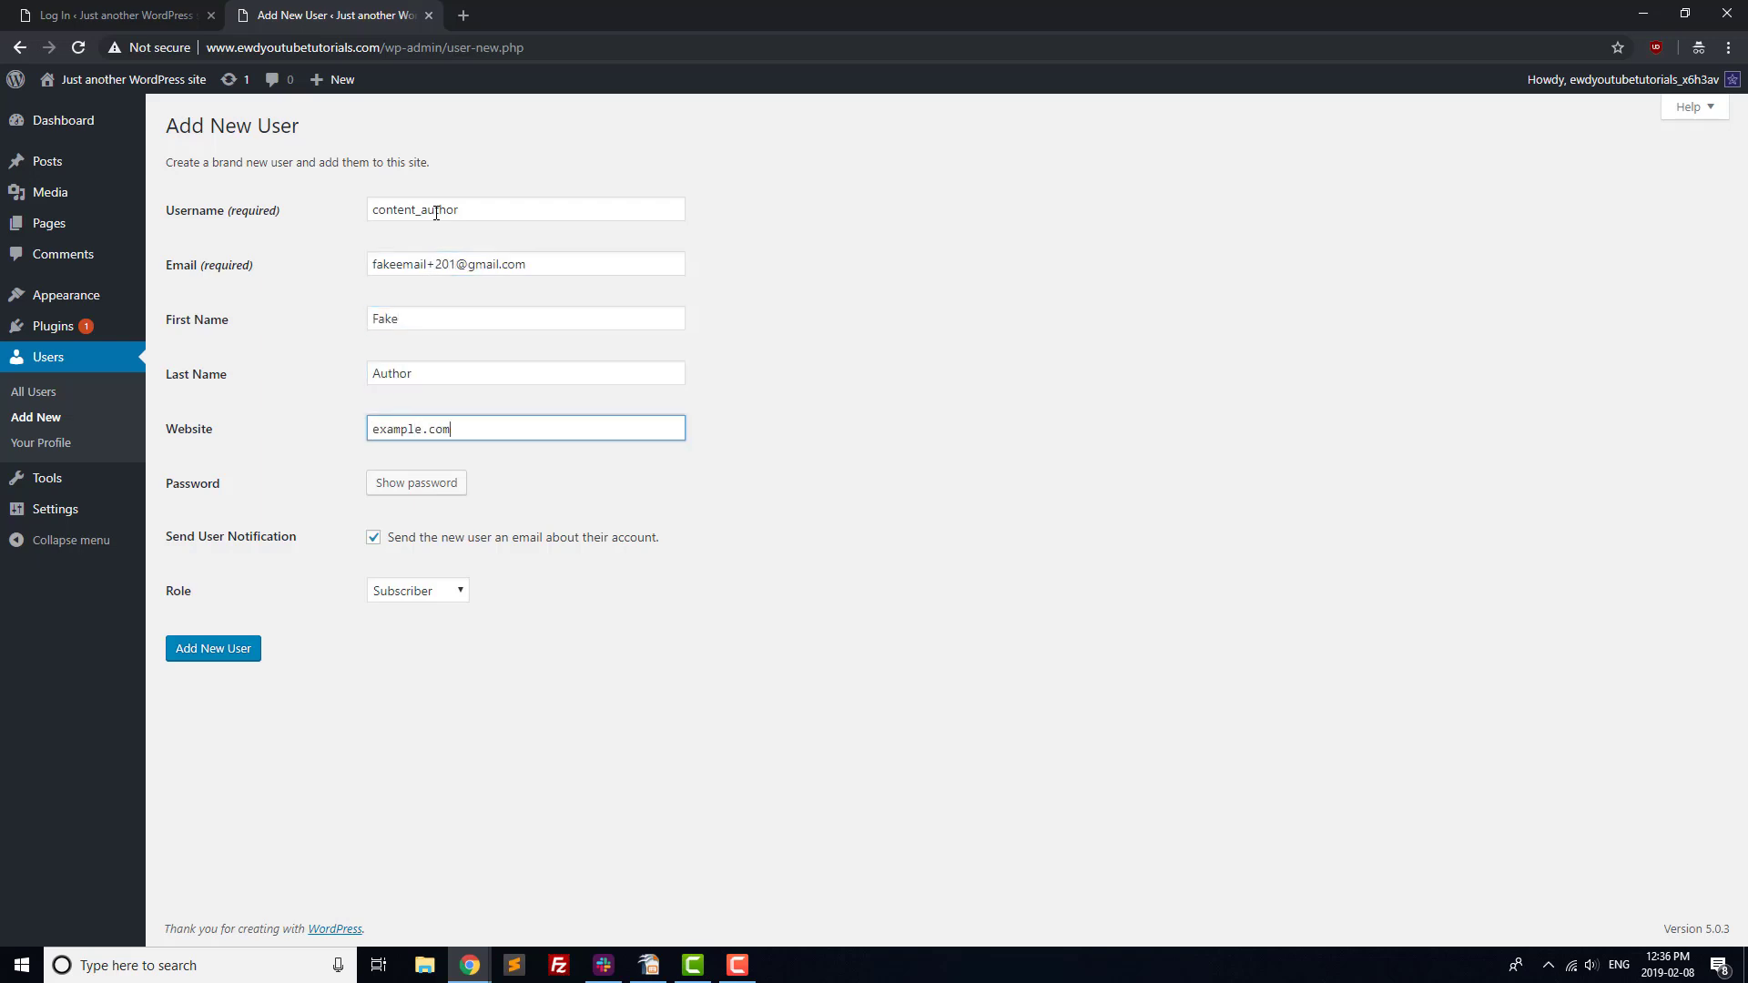
# Set the role to Author and create the user.
pyautogui.click(421, 591)
pyautogui.click(412, 646)
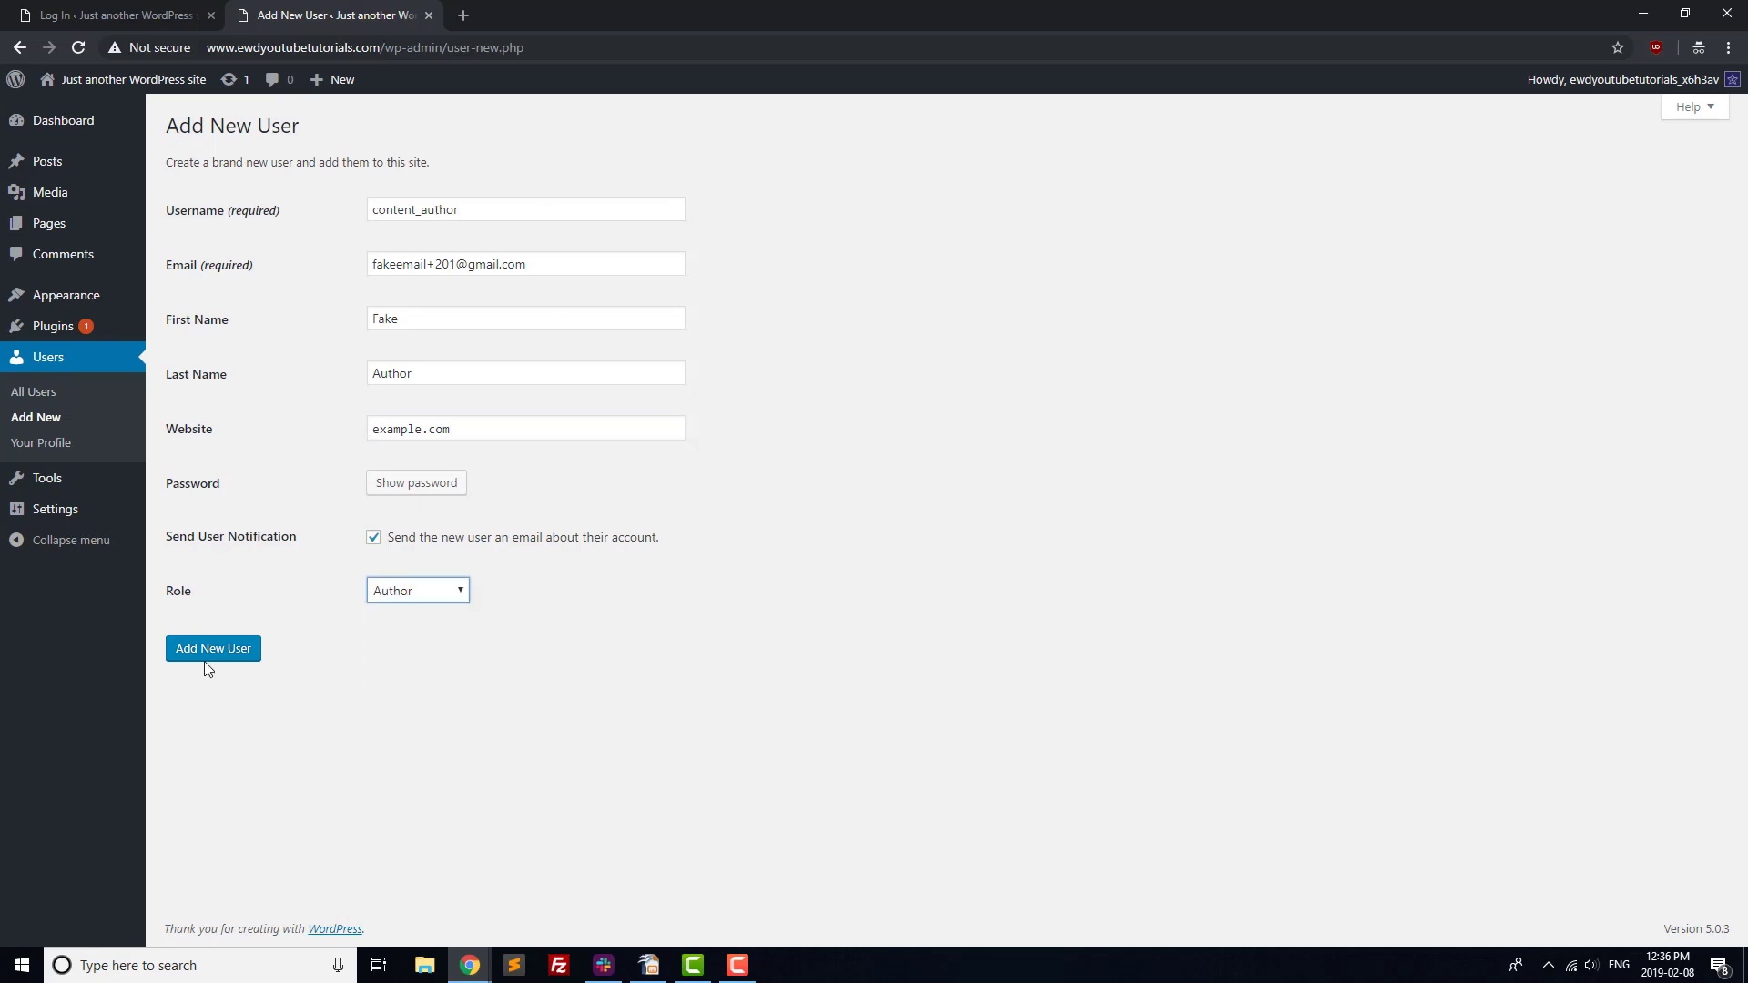
pyautogui.click(208, 655)
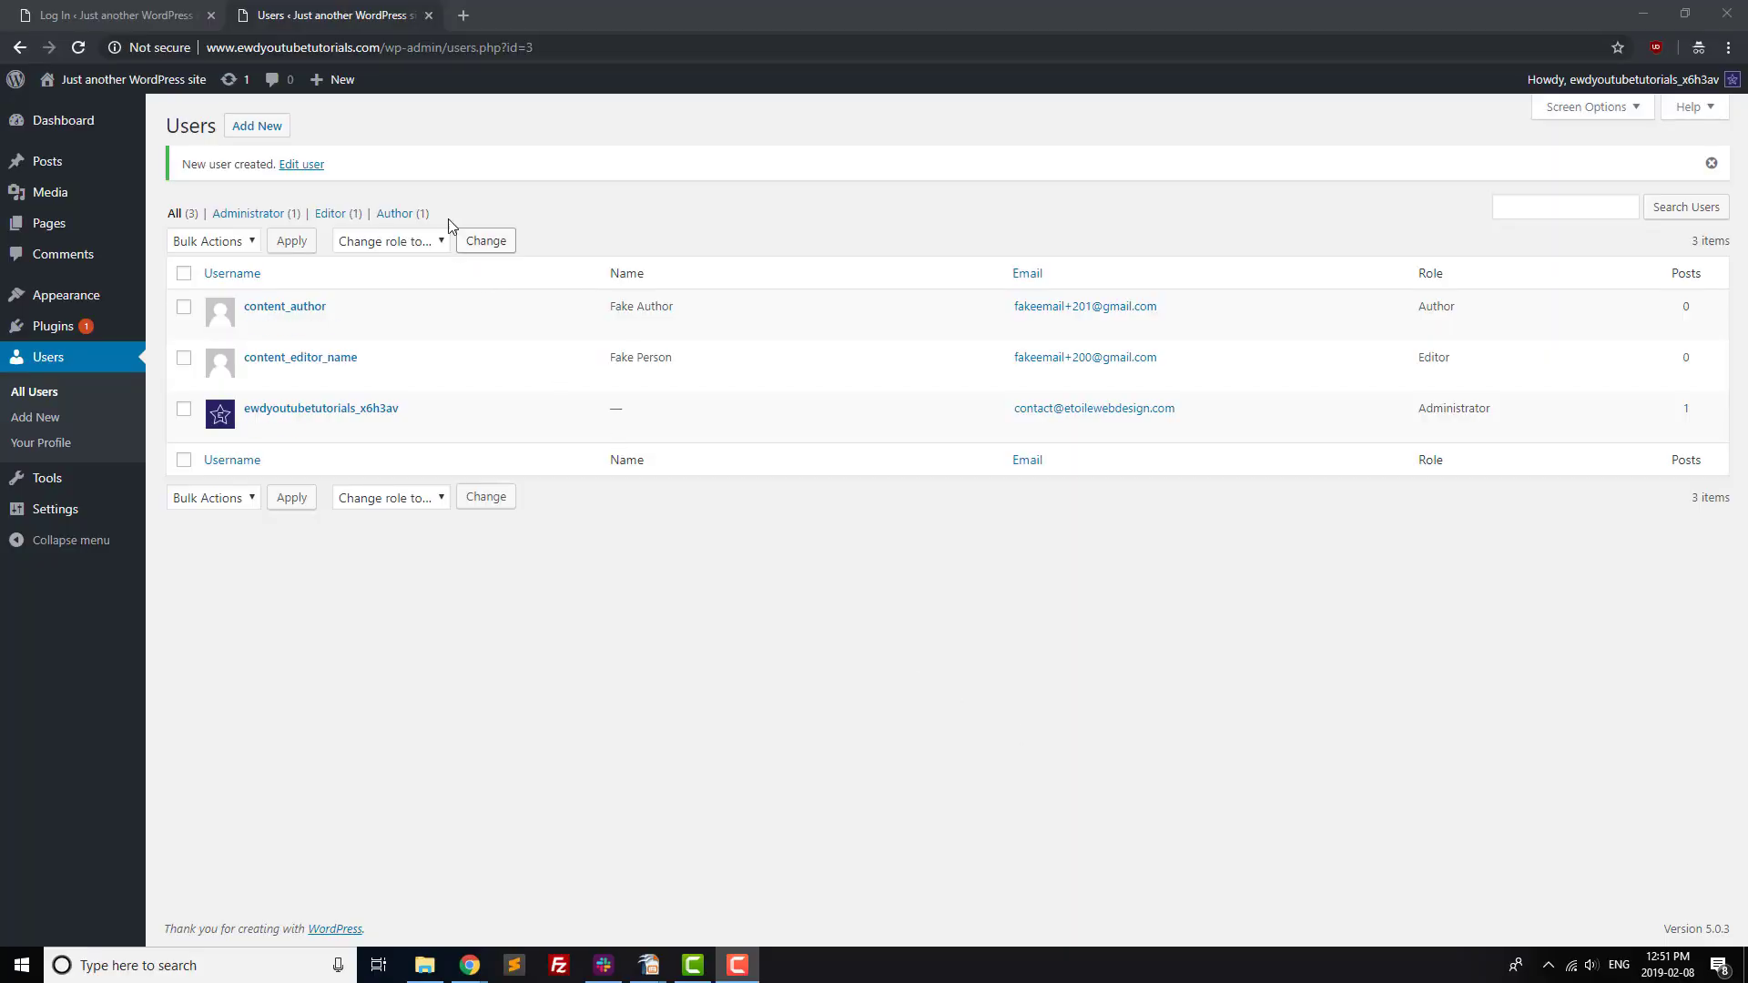
# Select the second and third Author users and bulk-delete them, confirming the deletion.
pyautogui.click(273, 131)
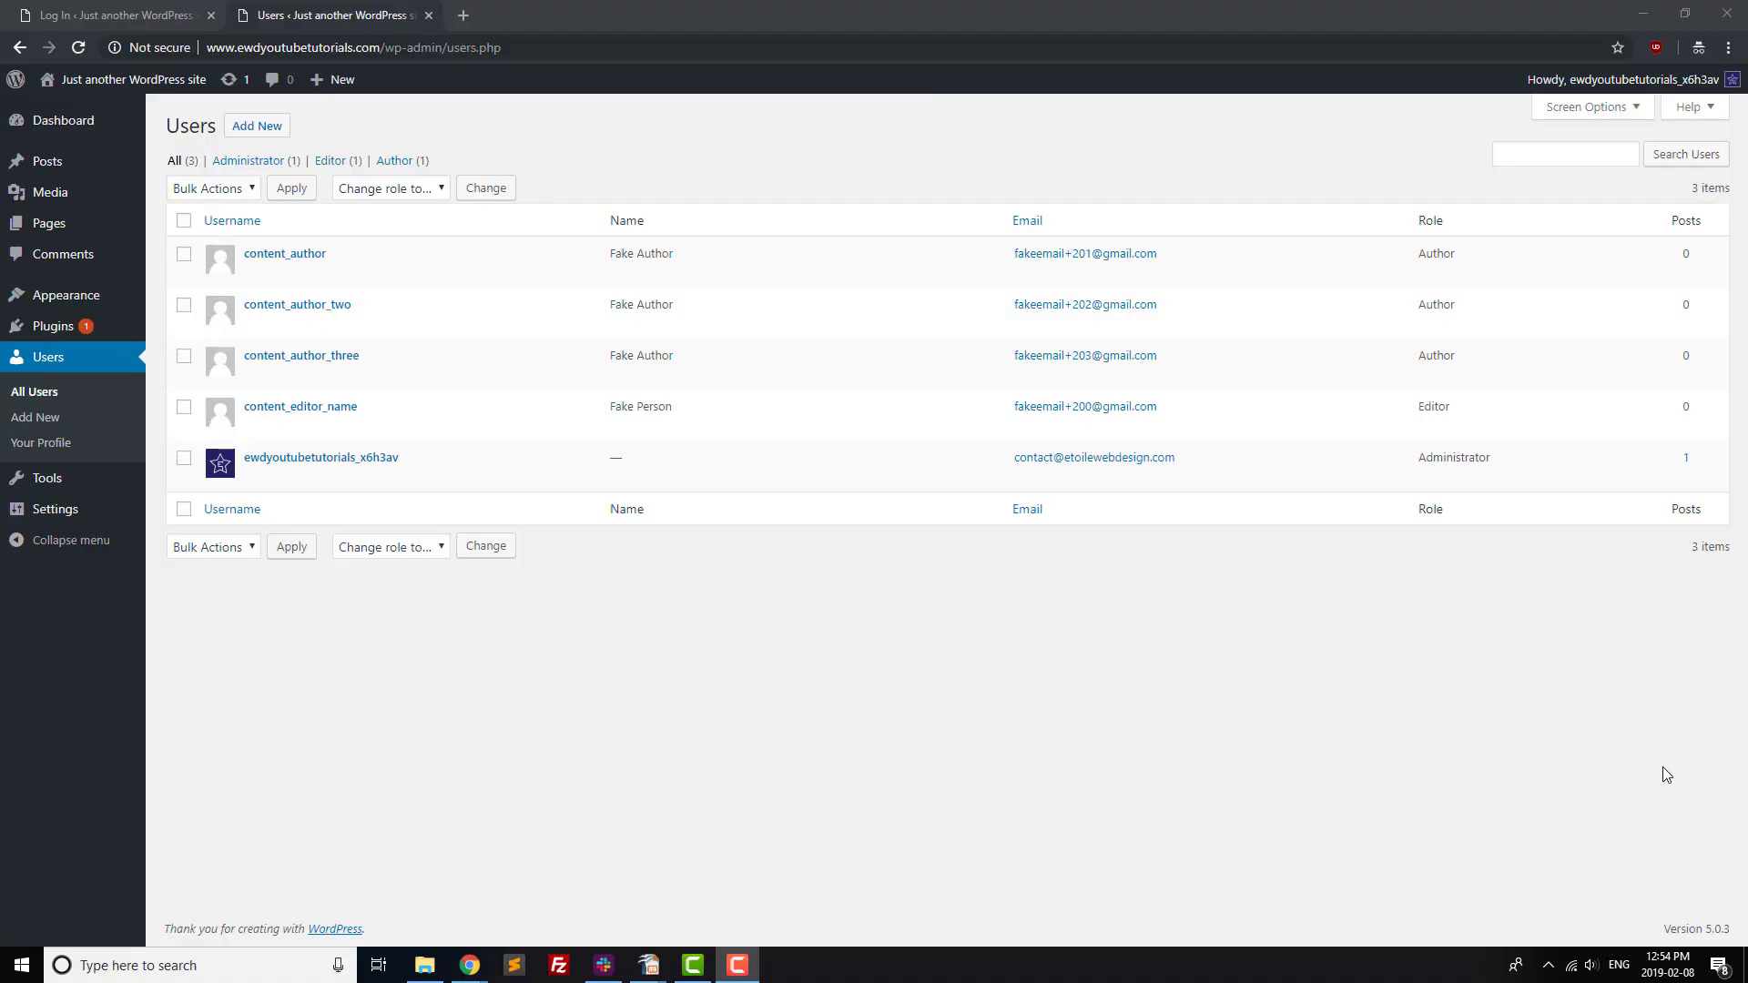
pyautogui.click(183, 356)
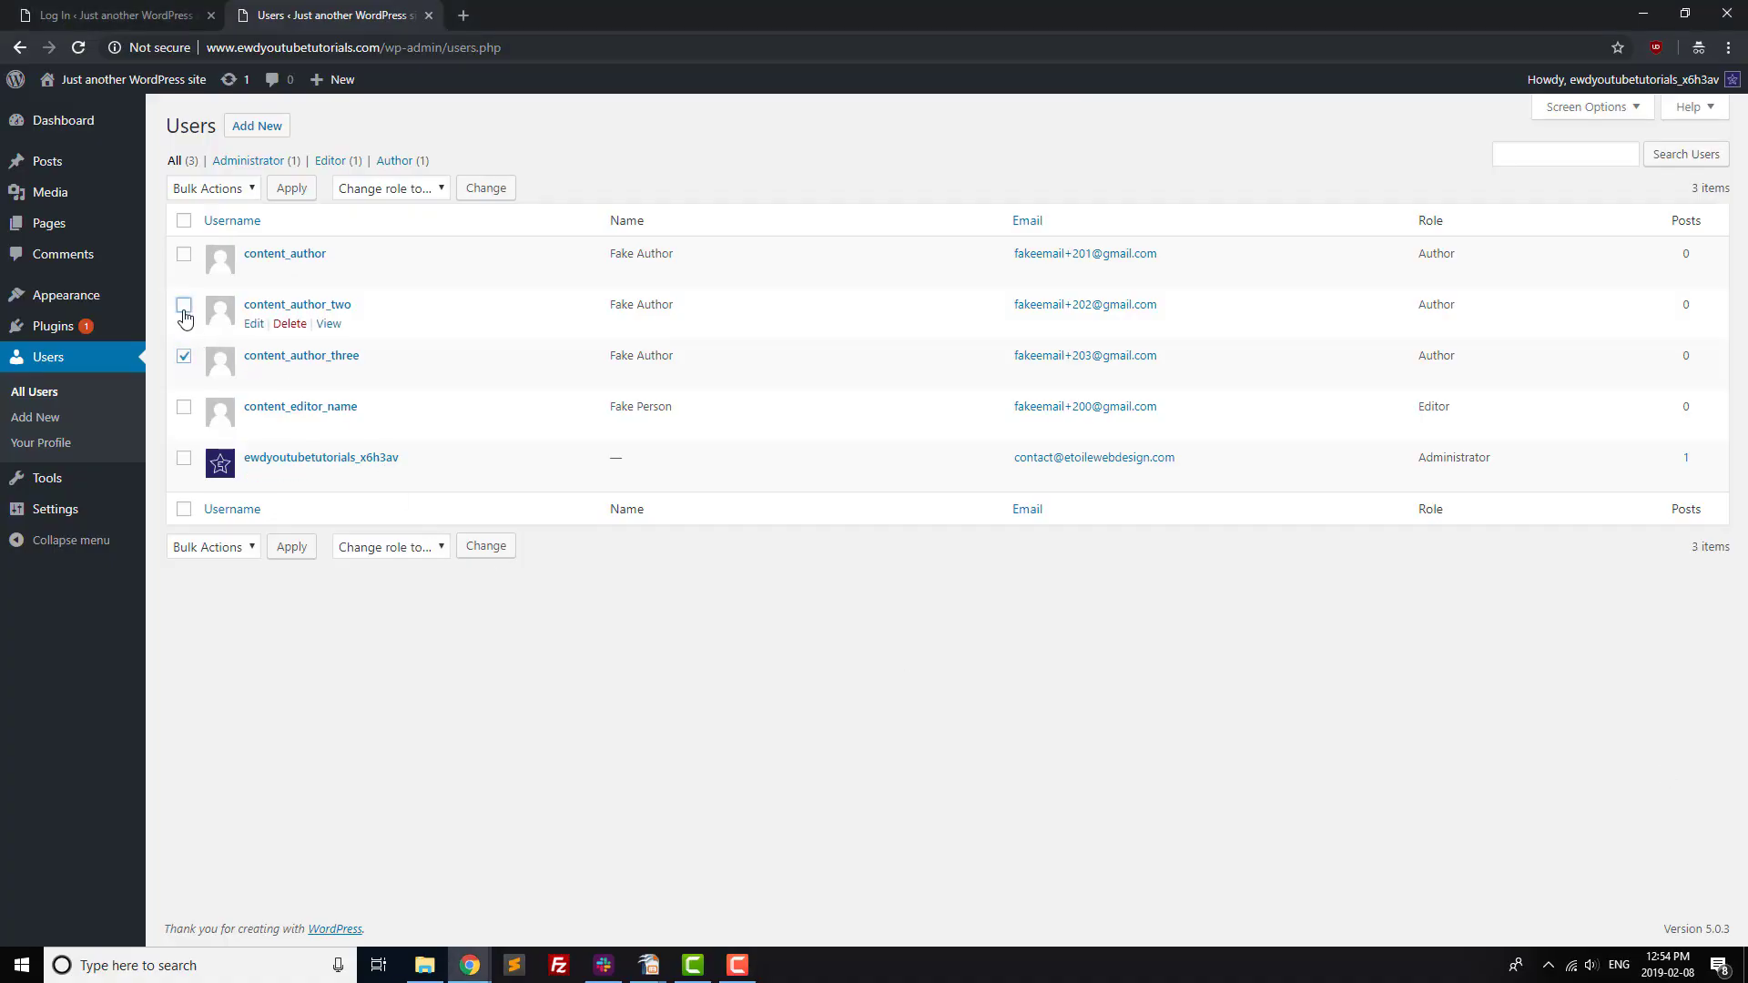
pyautogui.click(183, 305)
pyautogui.click(216, 189)
pyautogui.click(217, 228)
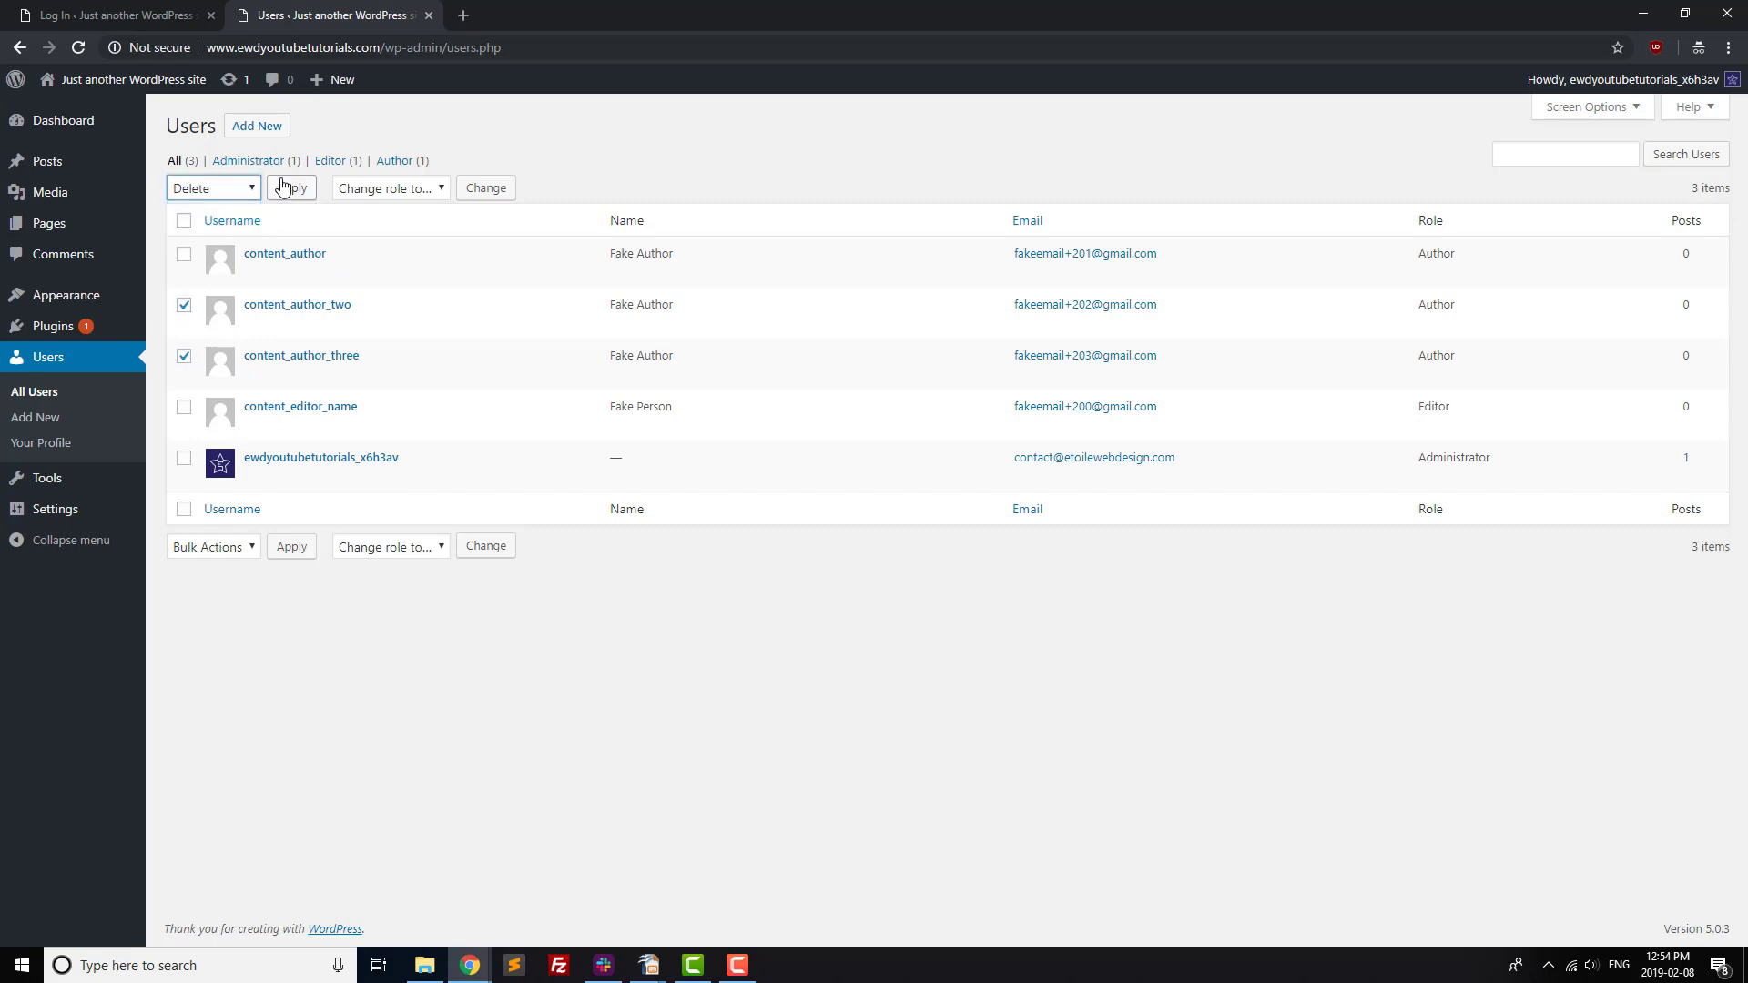
pyautogui.click(284, 187)
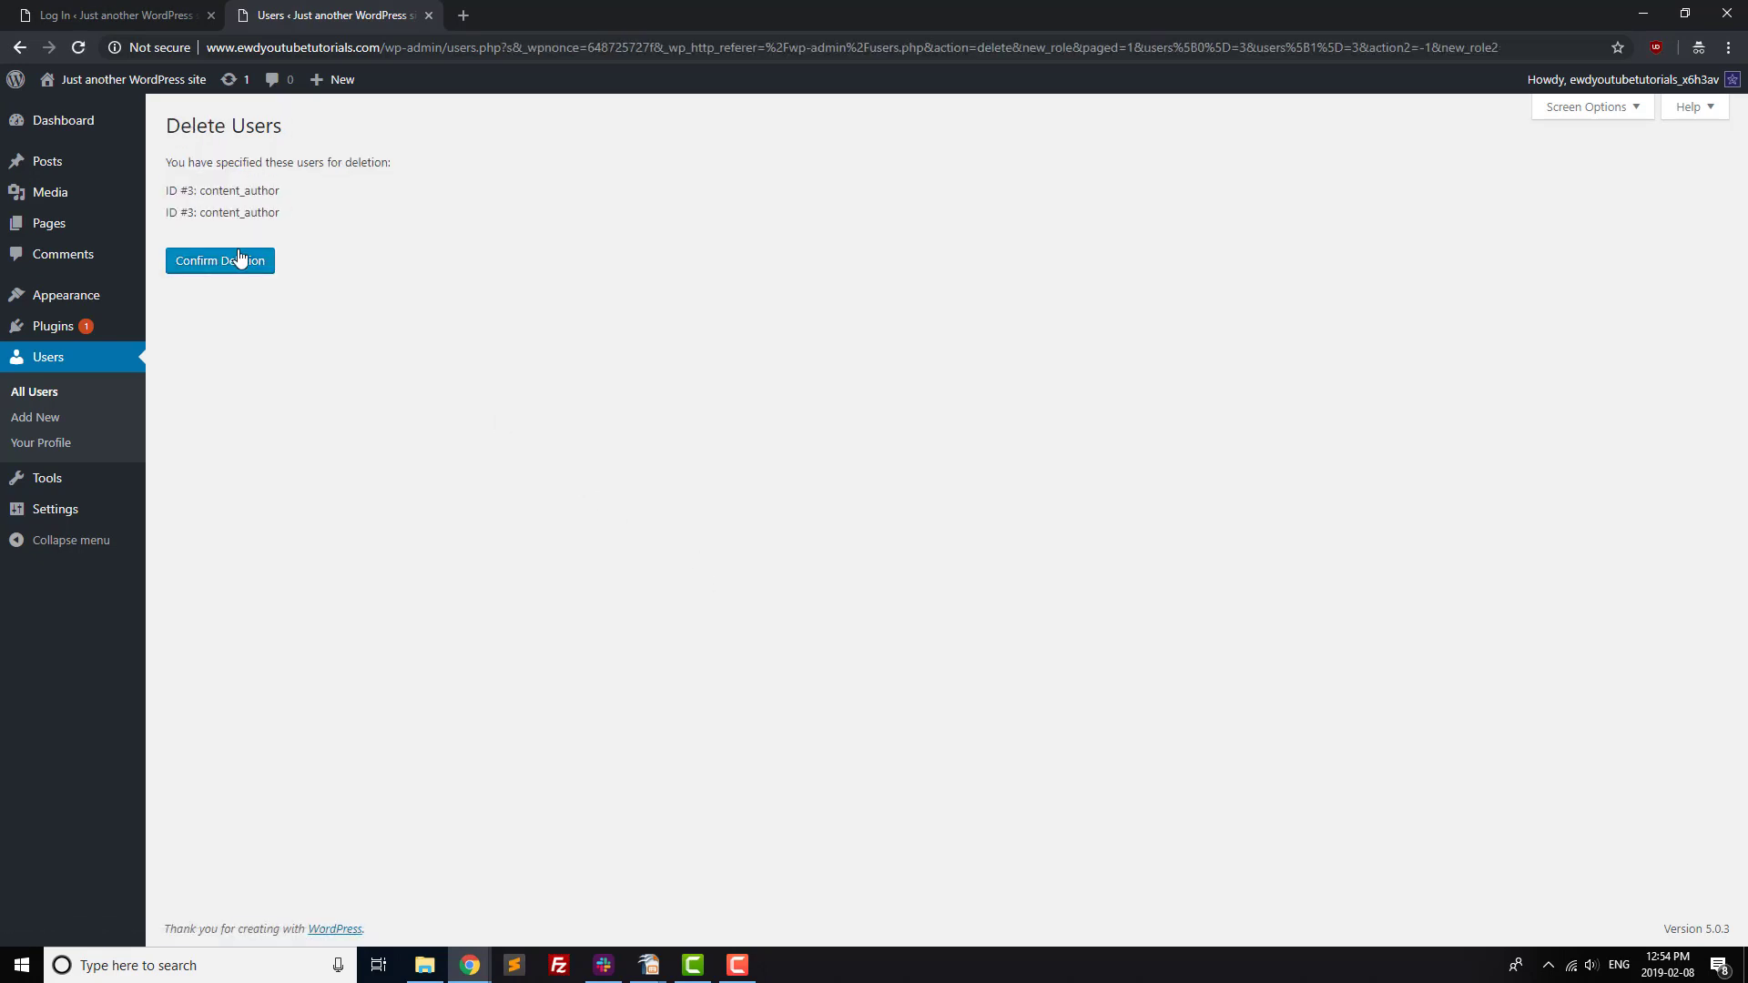
pyautogui.click(239, 259)
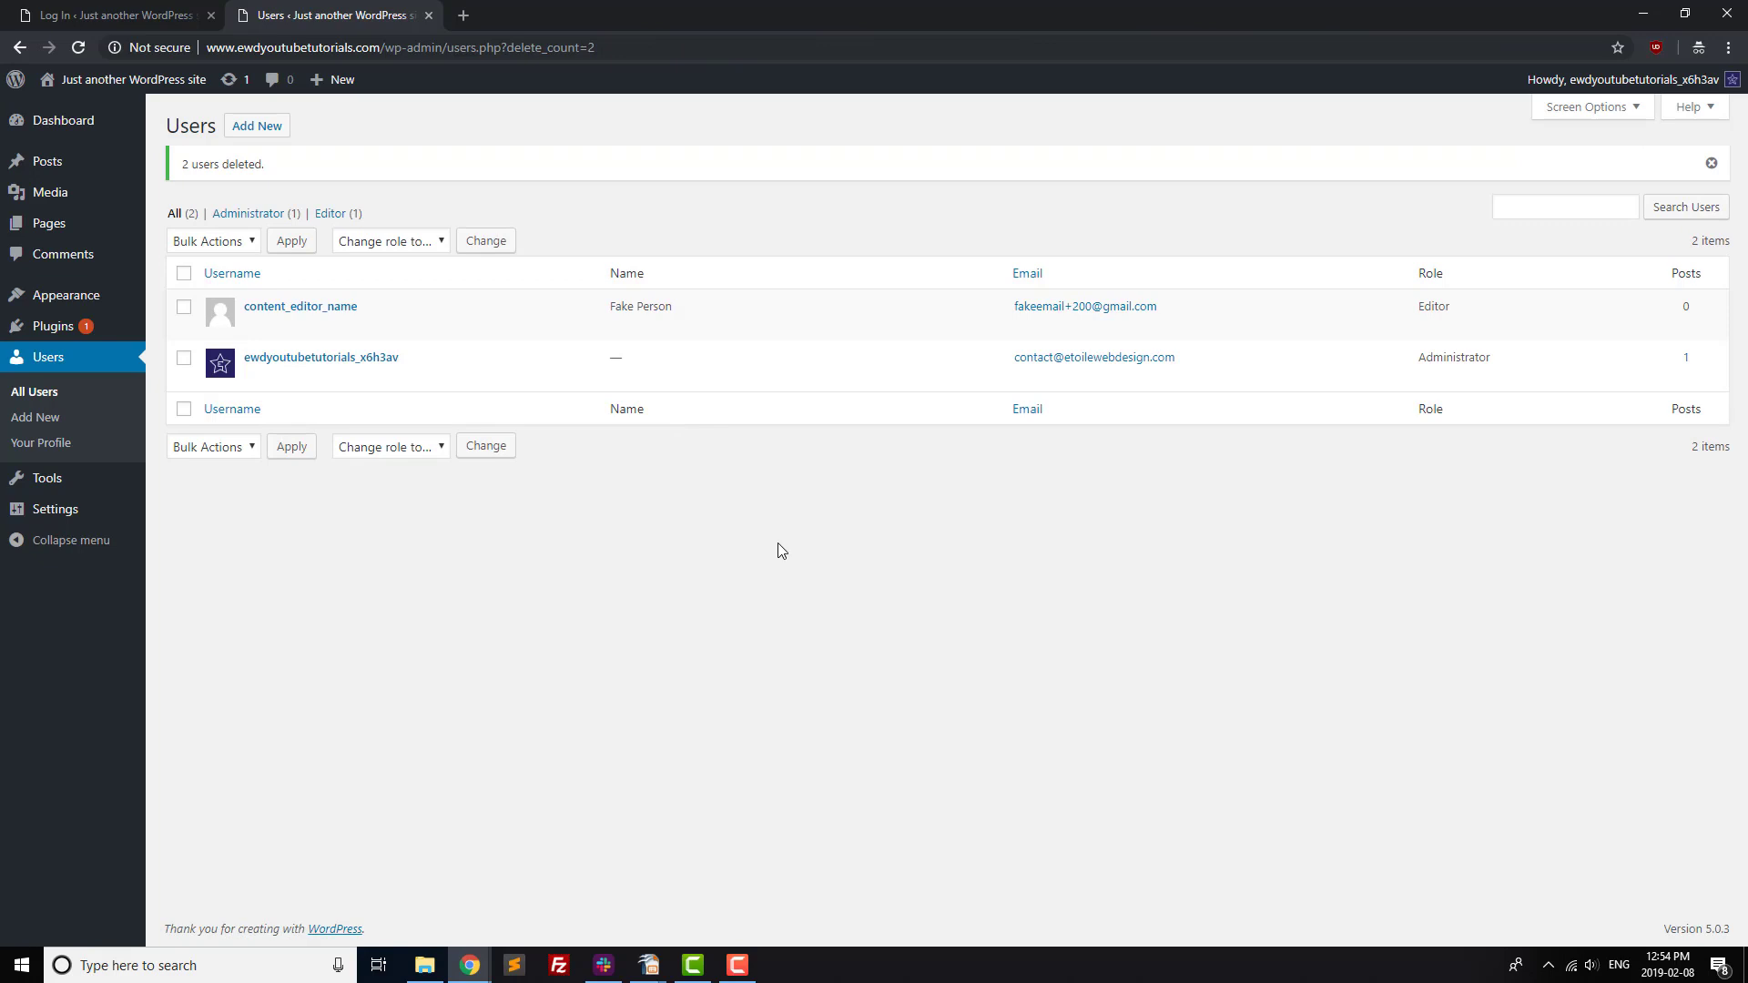